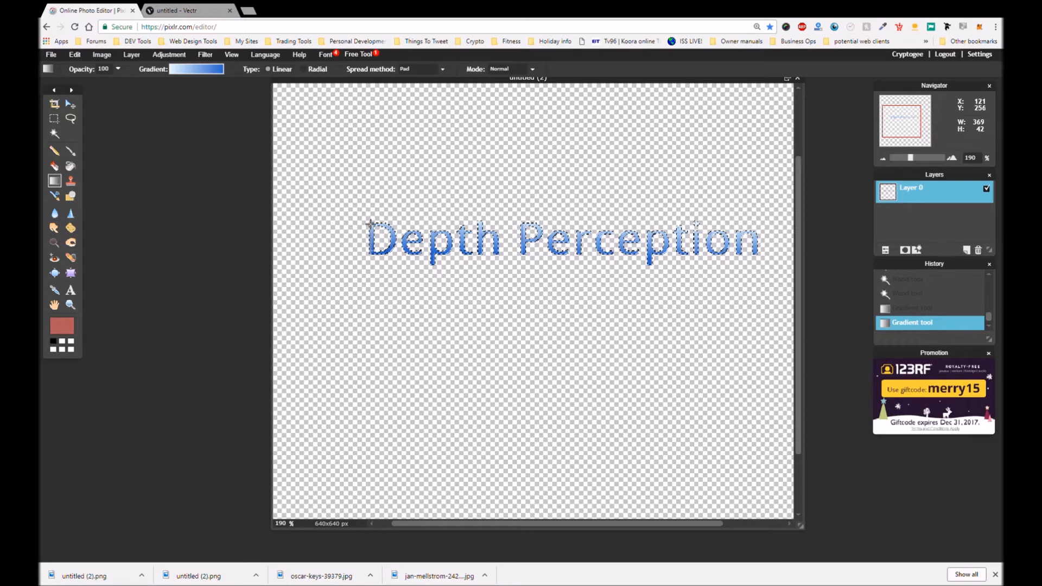
# Step: Redraw the blue linear gradient over the selected text from the letters' base up to their top, and add a new visible layer
pyautogui.moveTo(370, 251); pyautogui.dragTo(370, 224)
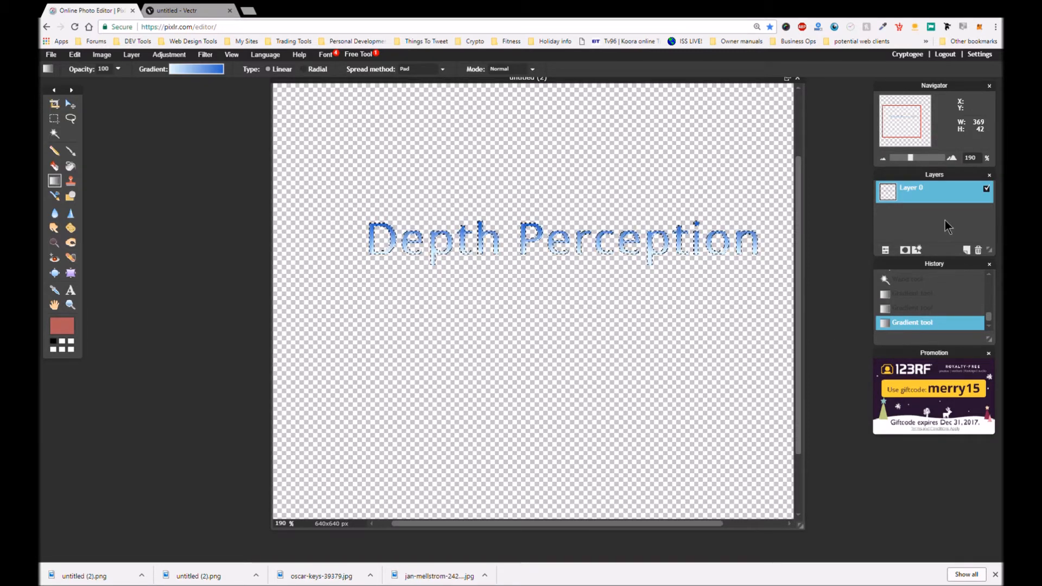
pyautogui.click(966, 252)
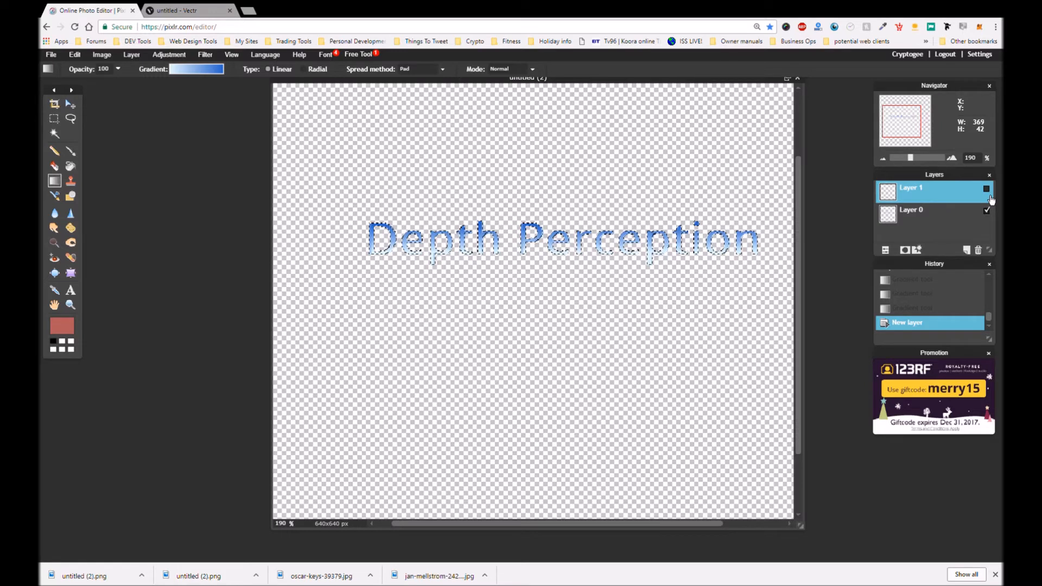
pyautogui.click(993, 218)
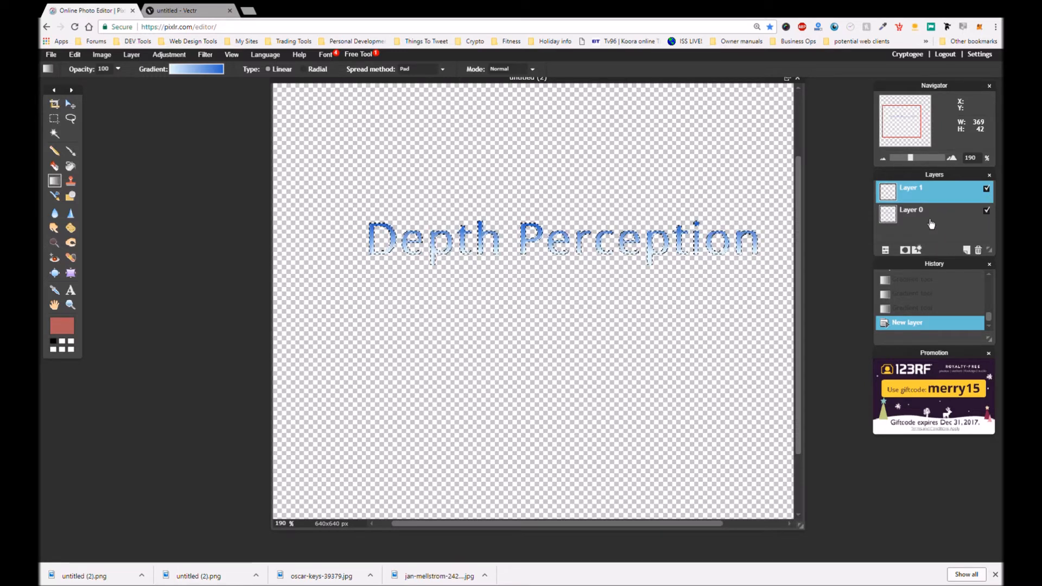
# Step: Rename the lettering layer "Text" and move the new empty layer beneath it
pyautogui.doubleClick(922, 215)
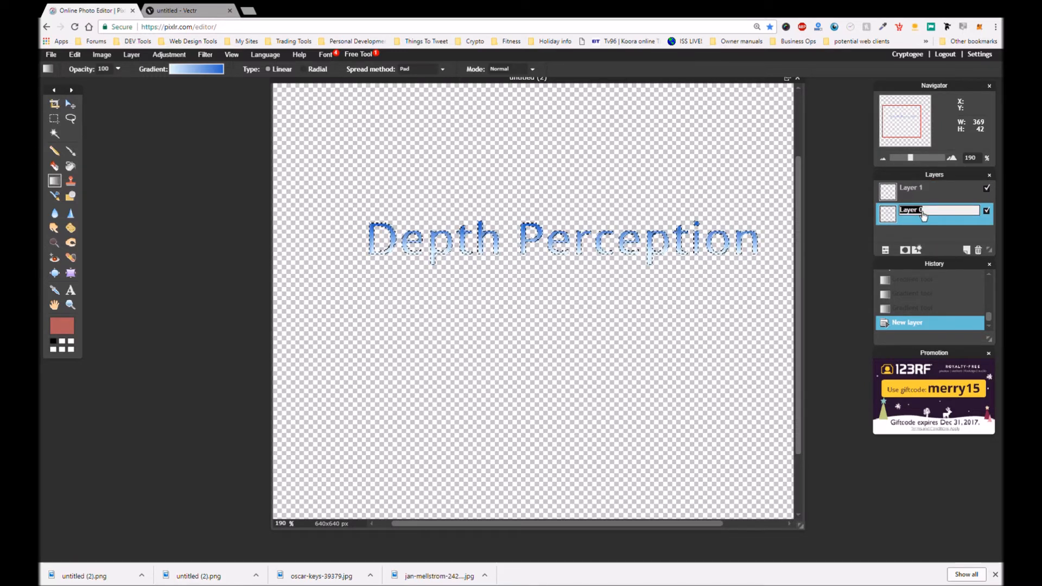
pyautogui.write('Text')
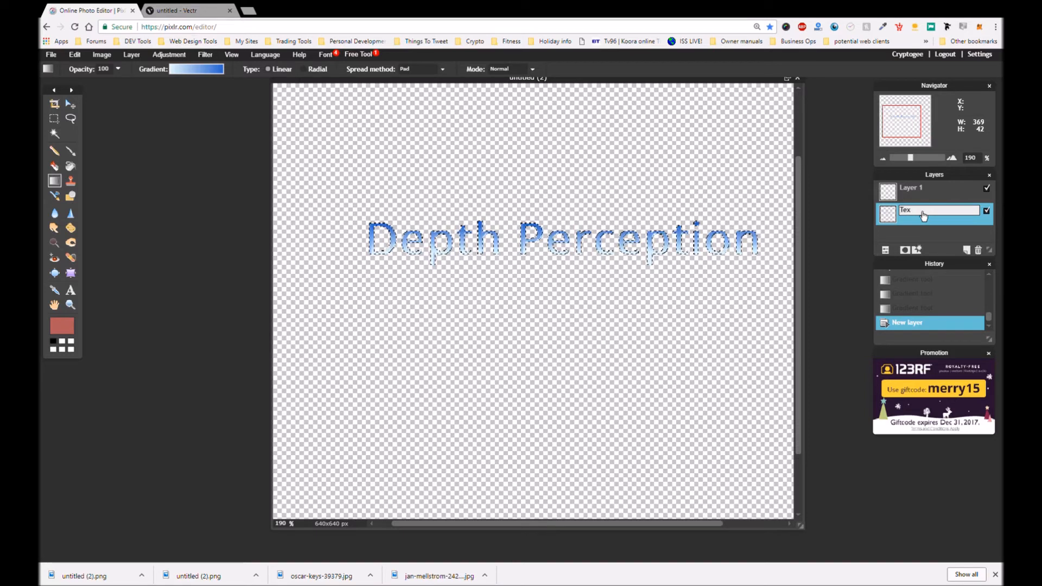
pyautogui.click(945, 194)
pyautogui.moveTo(945, 196); pyautogui.dragTo(946, 223)
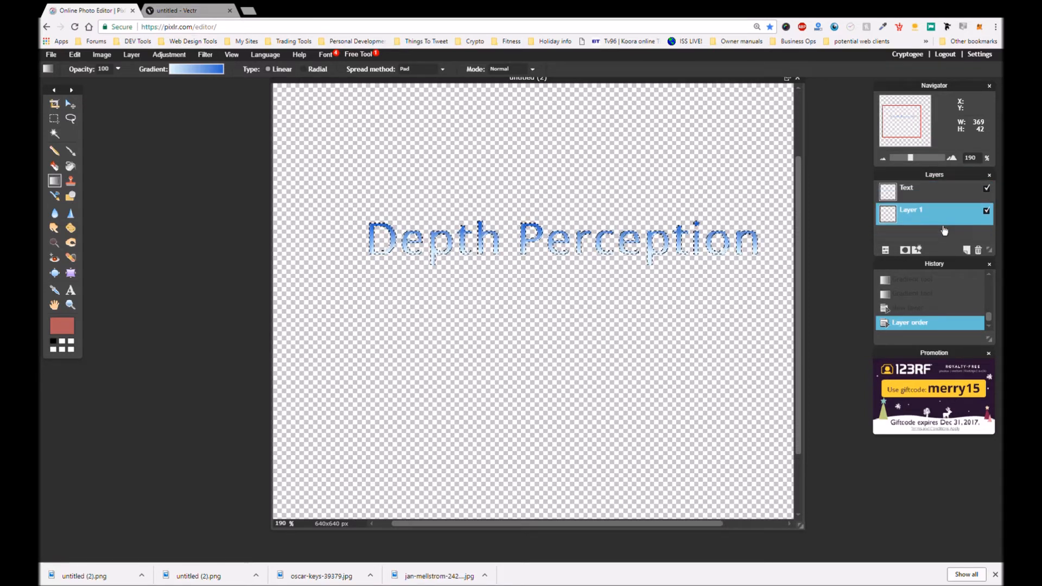
# Step: Rename the empty layer below the text layer "Back1"
pyautogui.doubleClick(919, 217)
pyautogui.click(919, 217)
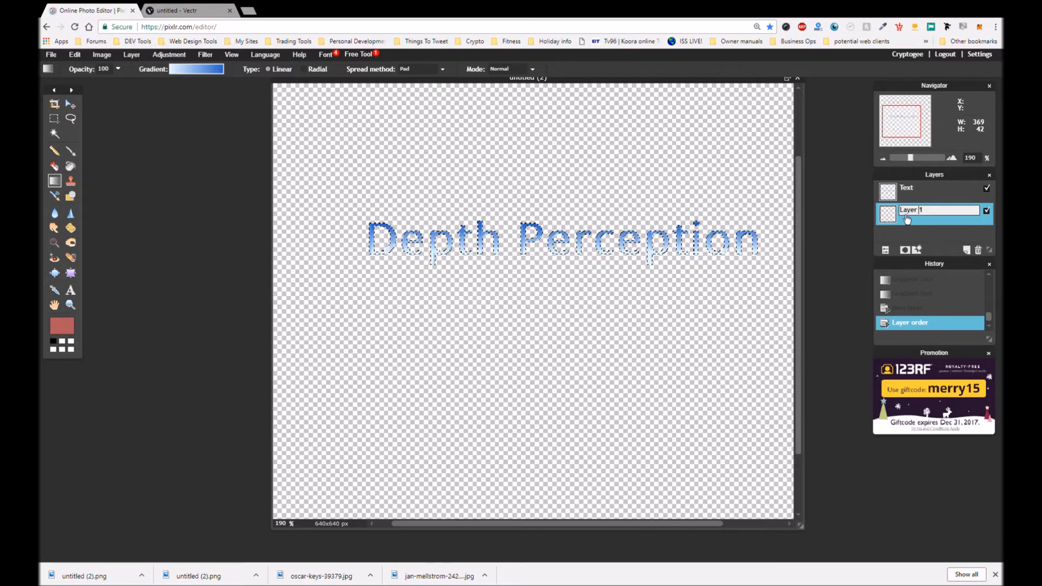
pyautogui.doubleClick(908, 212)
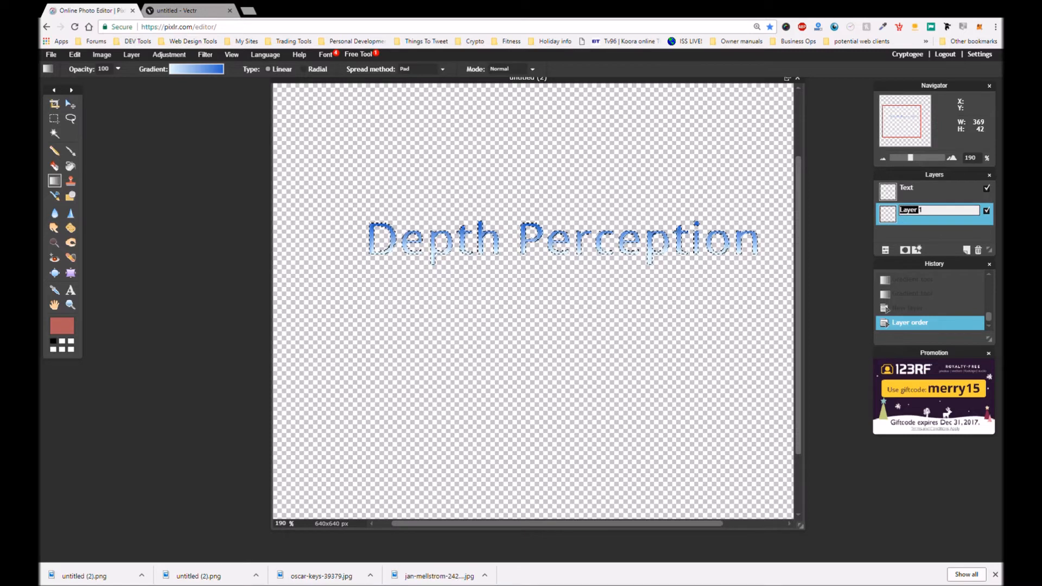
pyautogui.write('Back1')
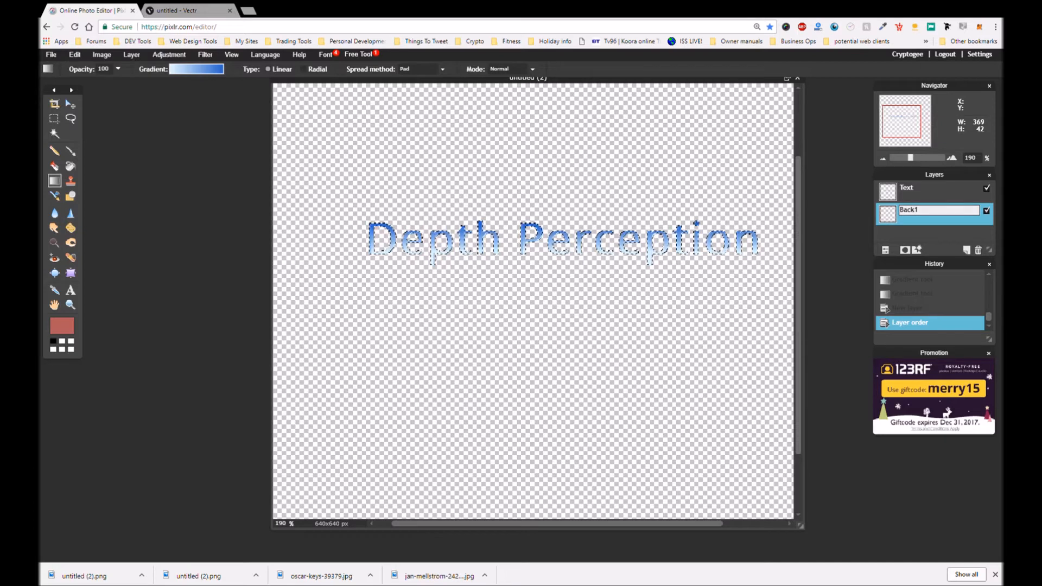
pyautogui.click(932, 228)
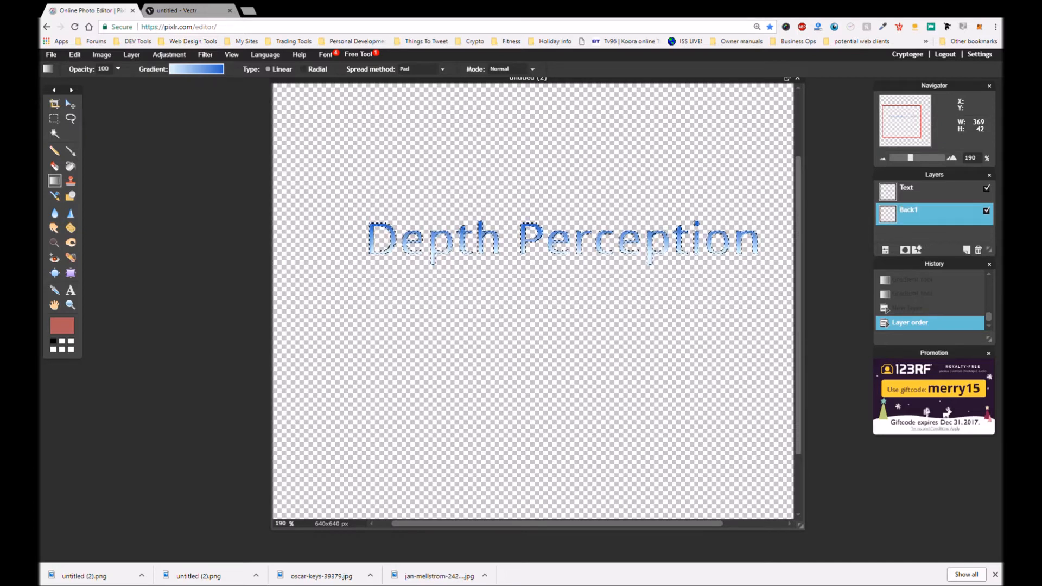
# Step: Deselect everything and fill the Back1 layer with the current red colour using the Paint bucket tool
pyautogui.click(70, 165)
pyautogui.click(385, 157)
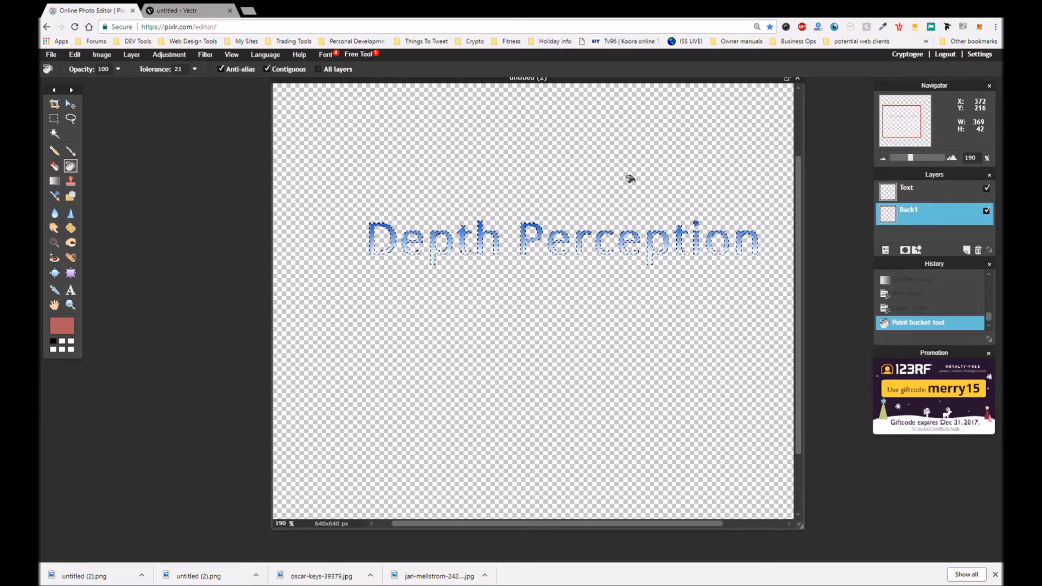
pyautogui.click(70, 55)
pyautogui.click(111, 171)
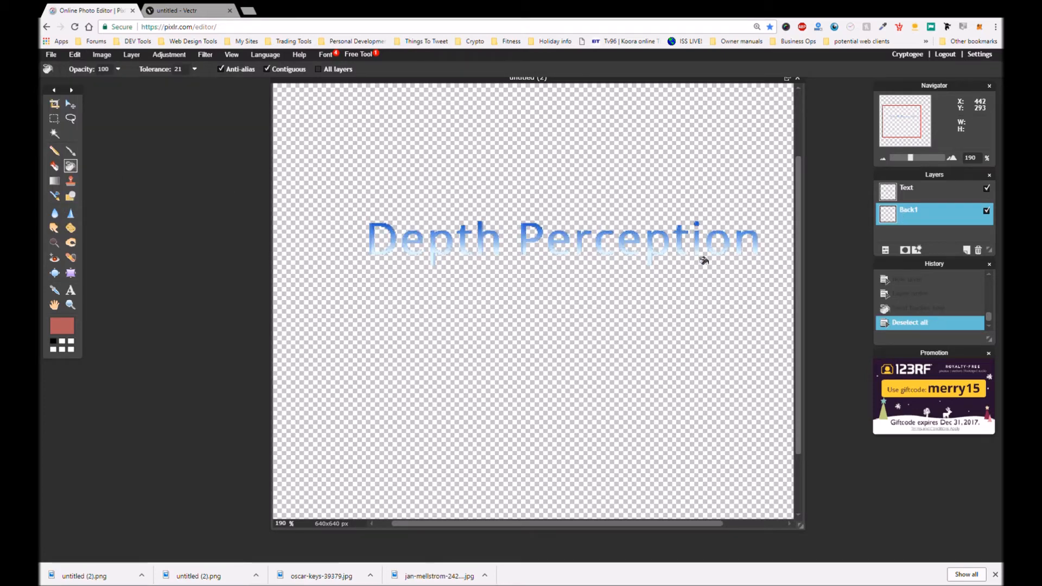
pyautogui.click(689, 281)
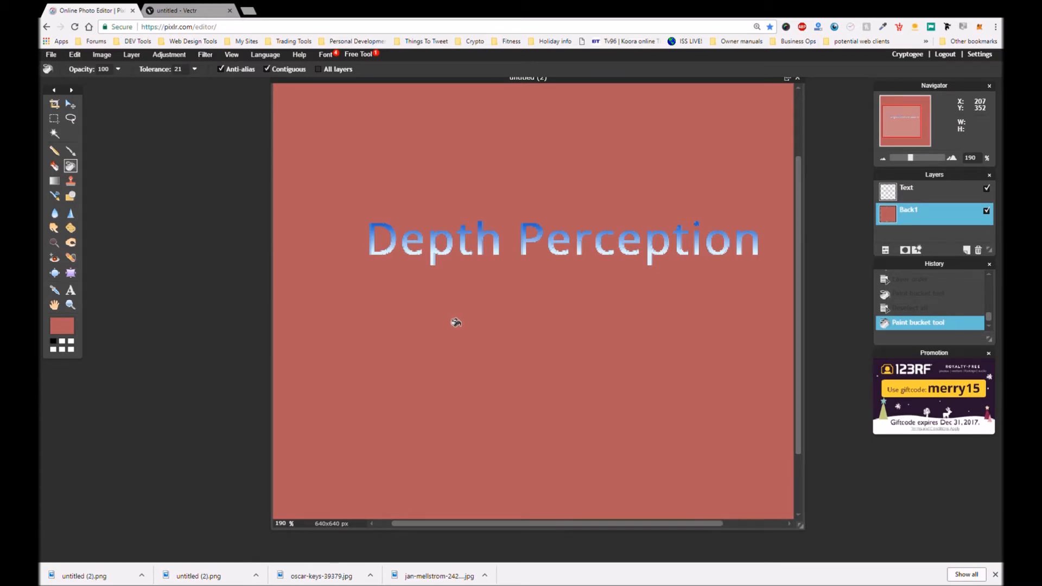
# Step: Enable a drop shadow in the Text layer's layer styles, keeping the lettering in view beside the settings
pyautogui.scroll(-3, 459, 323)
pyautogui.scroll(1, 456, 322)
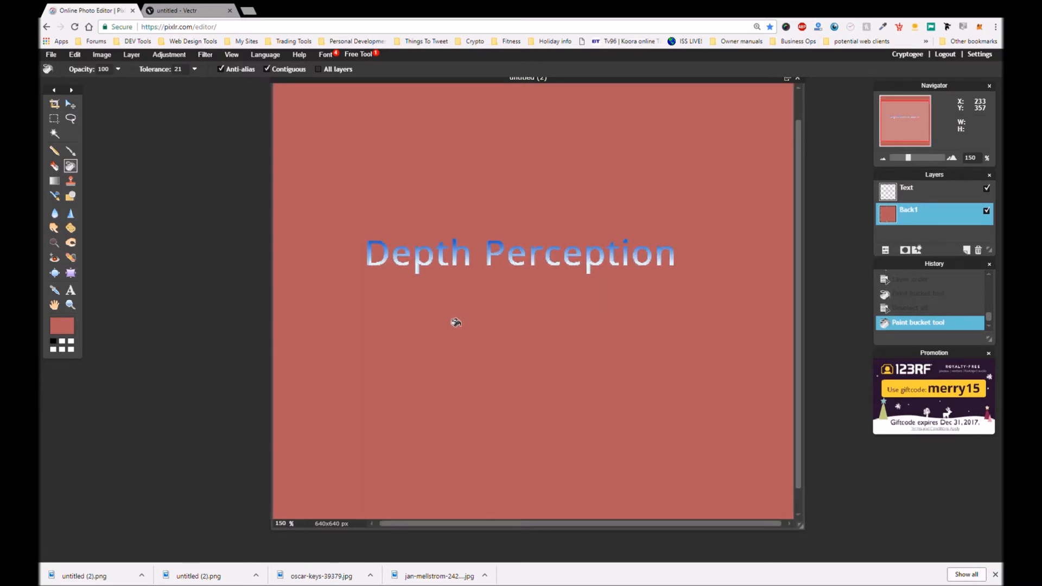
pyautogui.click(914, 202)
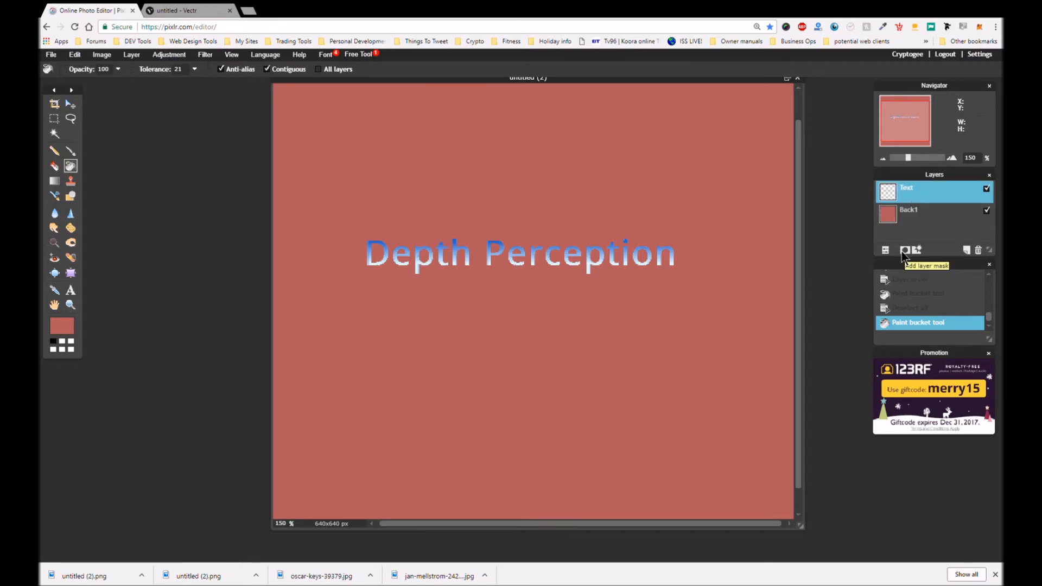
pyautogui.click(917, 250)
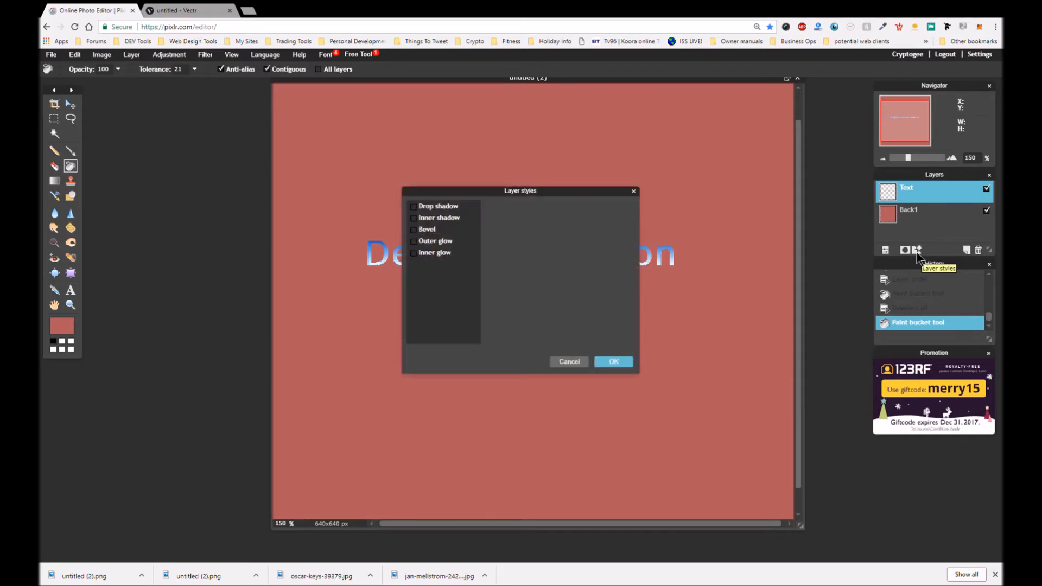
pyautogui.click(431, 206)
pyautogui.moveTo(543, 188); pyautogui.dragTo(358, 305)
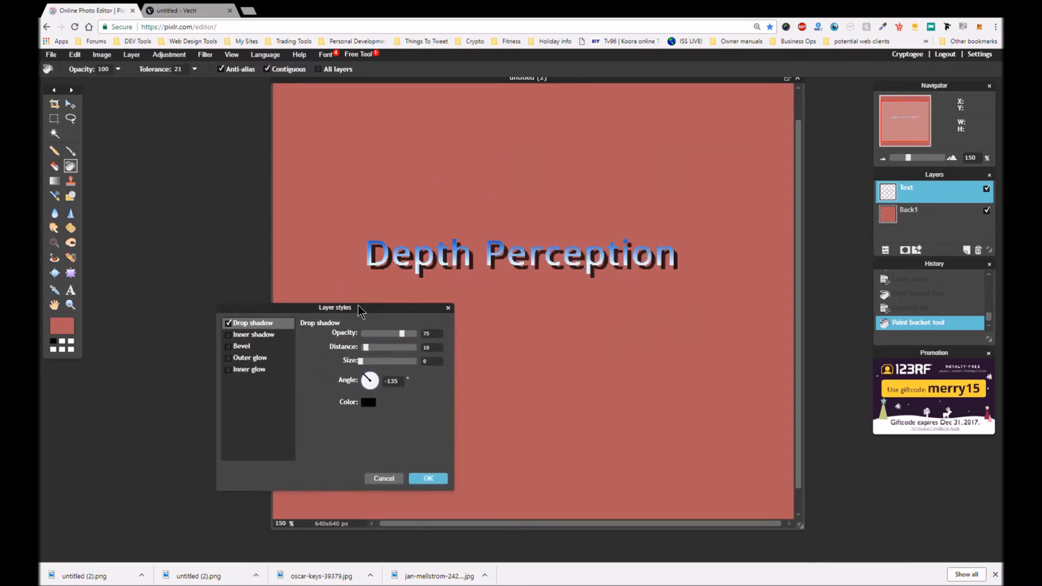
# Step: Set the drop shadow's angle to -176 degrees
pyautogui.click(367, 379)
pyautogui.moveTo(368, 380)
pyautogui.mouseDown()
pyautogui.moveTo(371, 389)
pyautogui.moveTo(356, 385)
pyautogui.mouseUp()
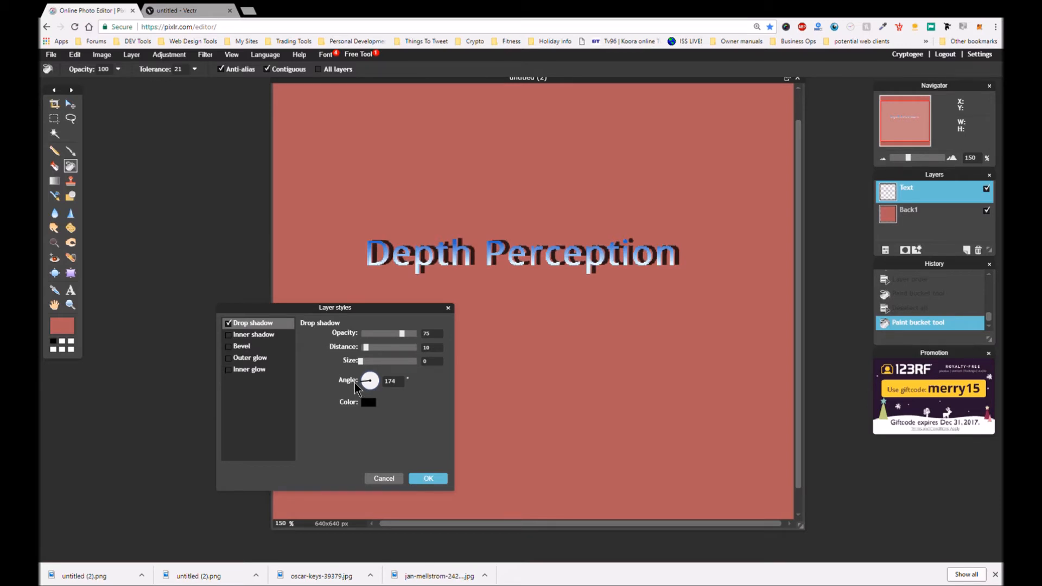
pyautogui.moveTo(353, 382); pyautogui.dragTo(353, 381)
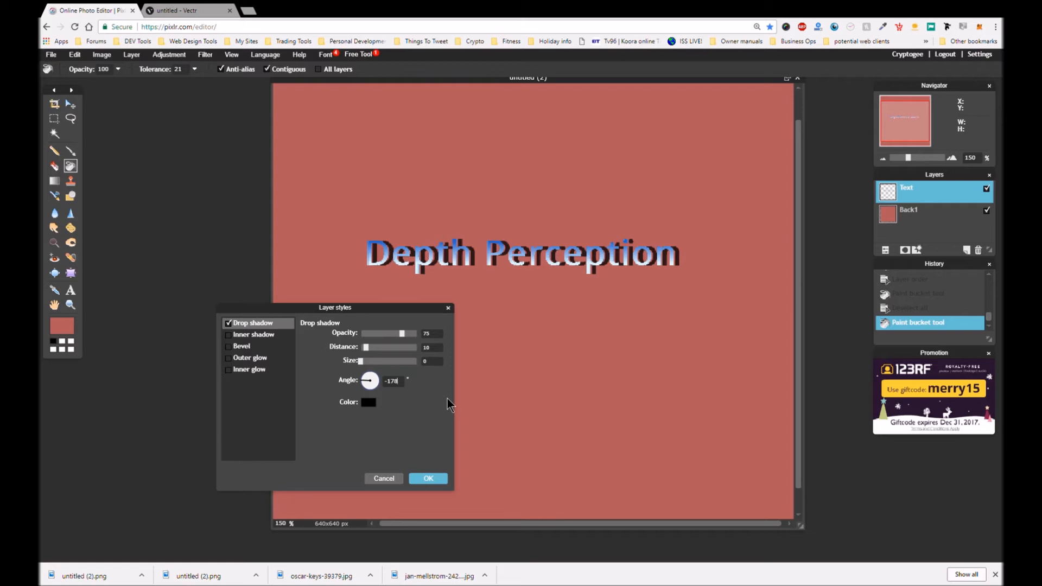
pyautogui.press('BackSpace')
pyautogui.write('6')
# Step: Set the drop shadow's opacity to 100 and its distance to 4, with size 0
pyautogui.moveTo(405, 334); pyautogui.dragTo(423, 334)
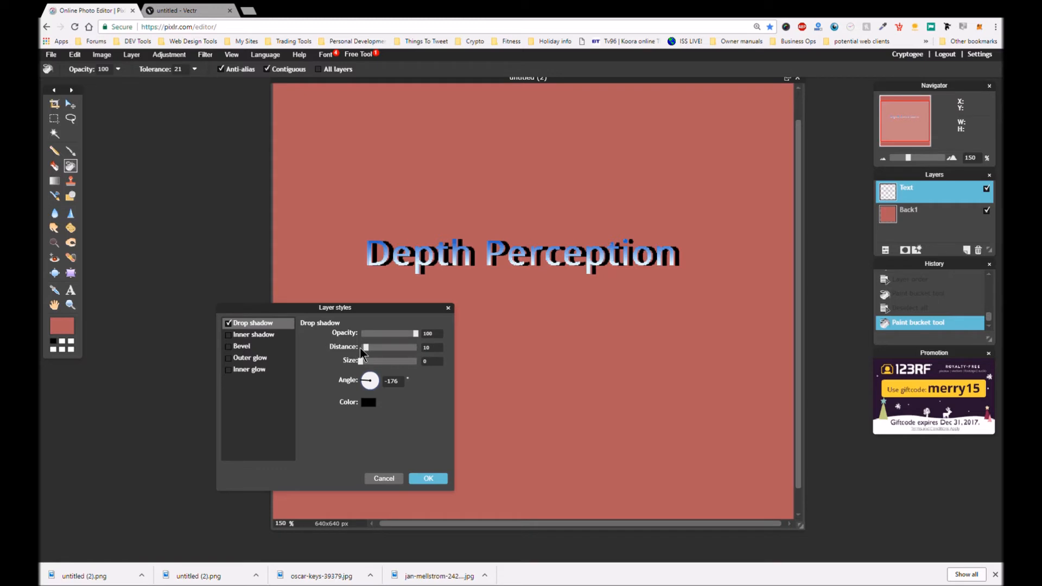
pyautogui.moveTo(365, 348); pyautogui.dragTo(364, 347)
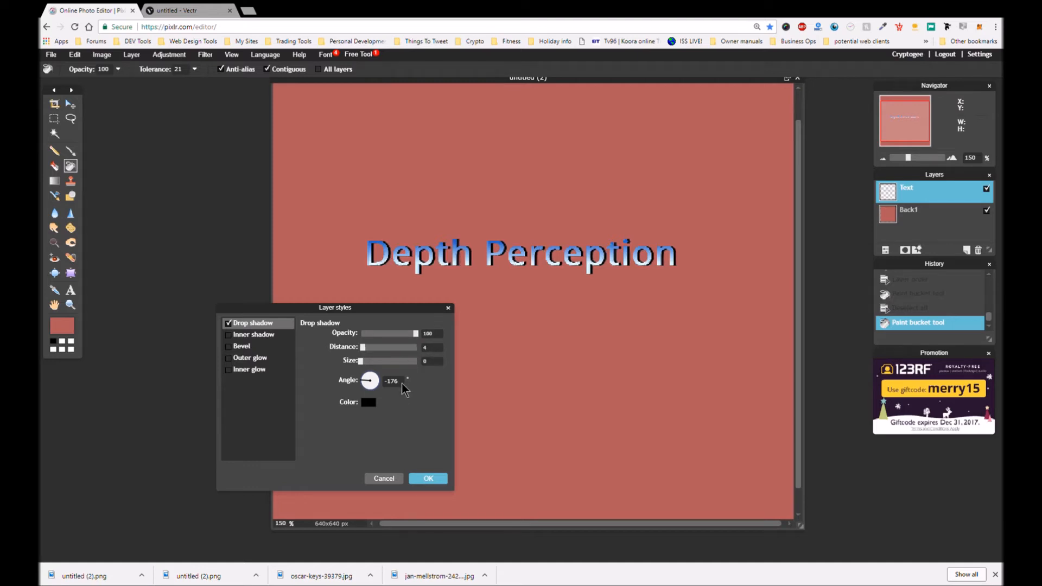
pyautogui.moveTo(361, 361); pyautogui.dragTo(348, 364)
# Step: Add a black (000000) outer glow to the Text layer with hardness 1 and size 12
pyautogui.moveTo(411, 307); pyautogui.dragTo(567, 317)
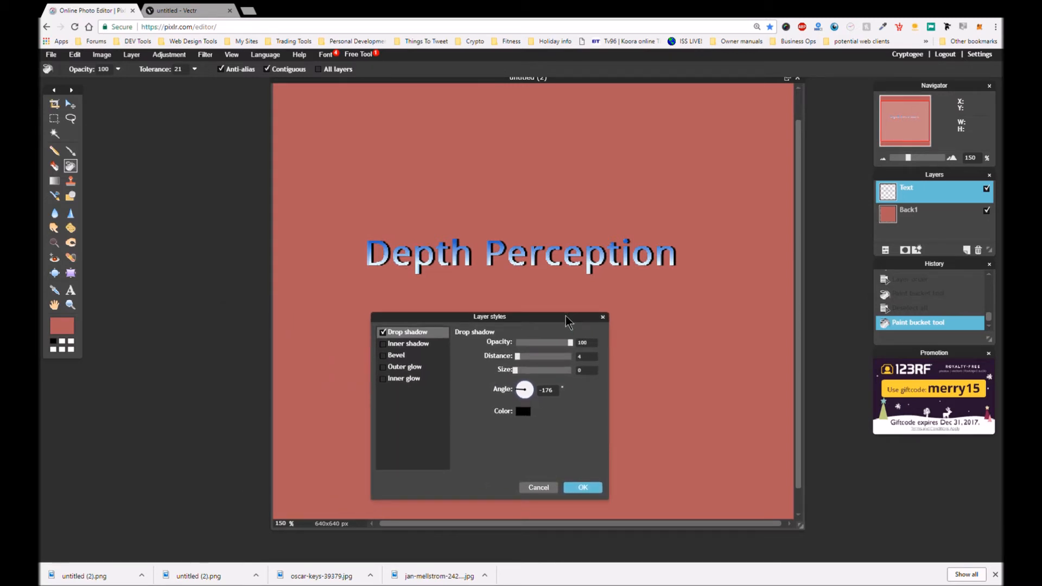
pyautogui.click(412, 369)
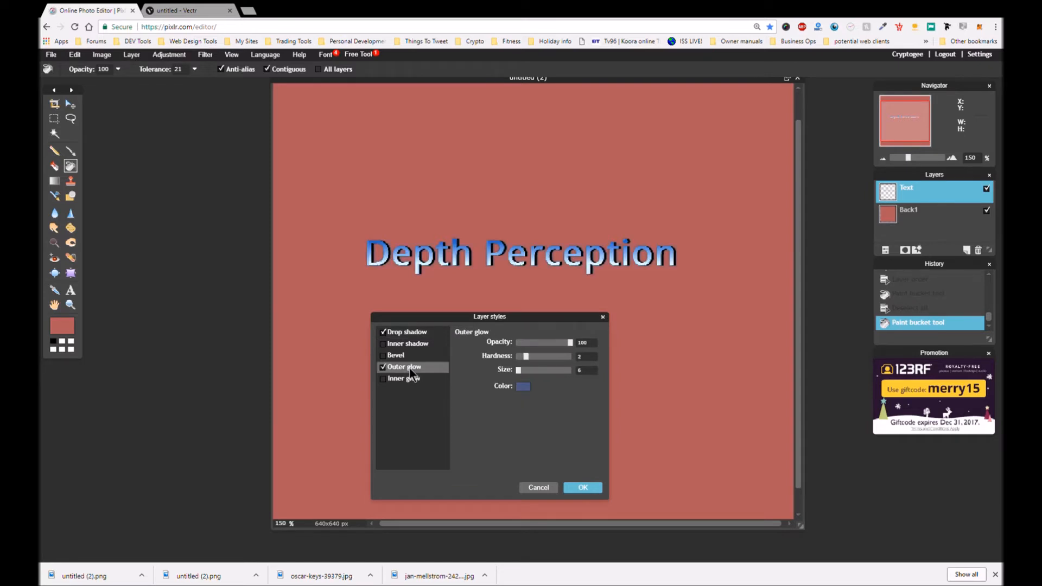
pyautogui.click(524, 386)
pyautogui.moveTo(424, 352); pyautogui.dragTo(374, 361)
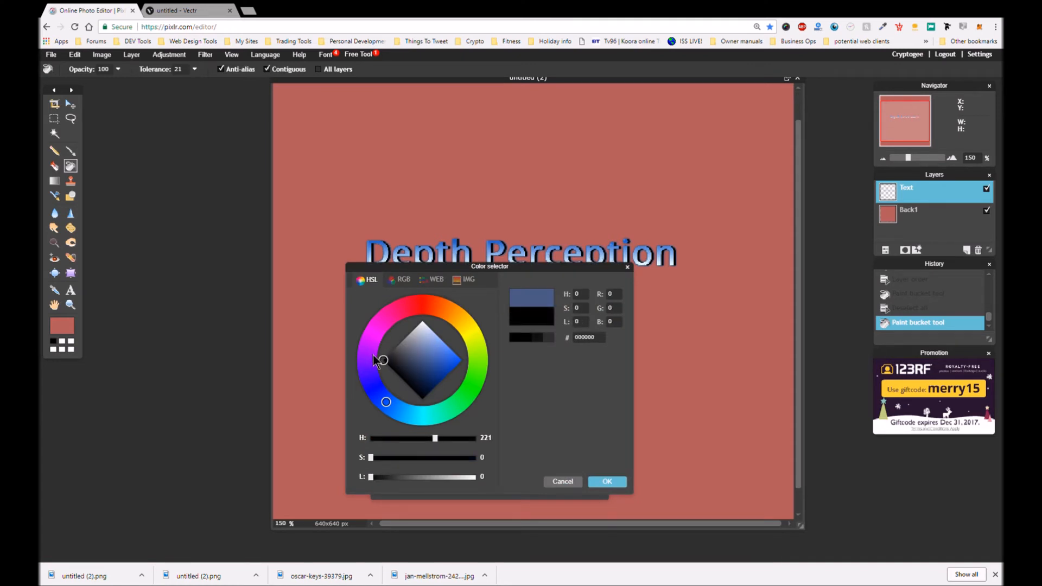
pyautogui.click(608, 482)
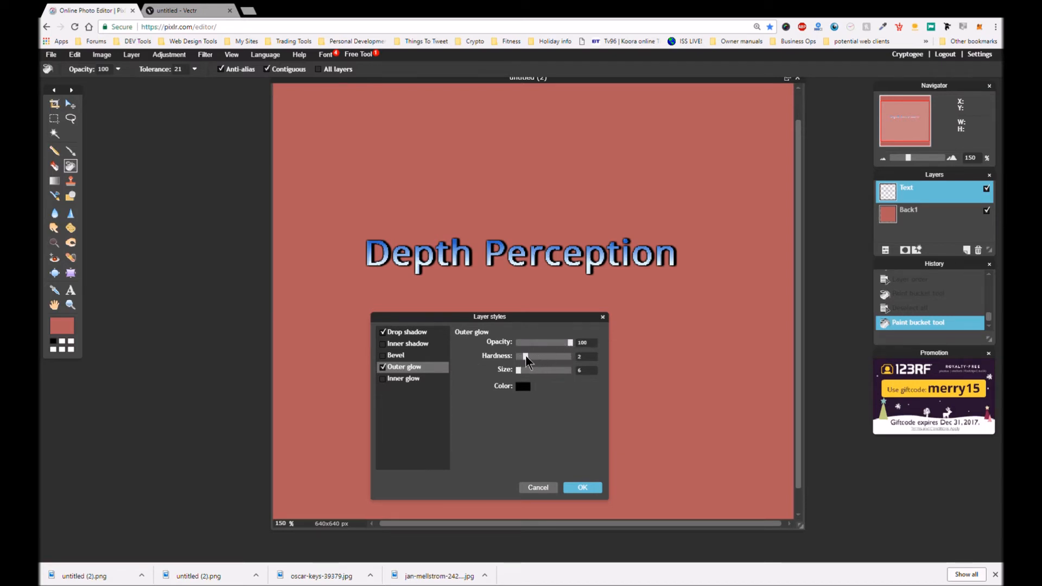
pyautogui.moveTo(526, 355); pyautogui.dragTo(523, 356)
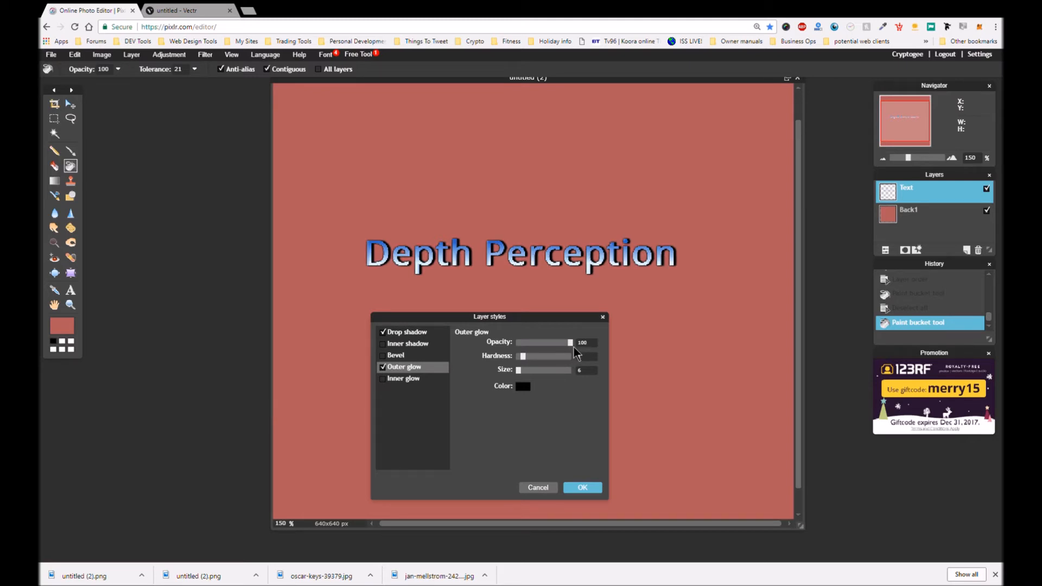
pyautogui.moveTo(519, 369); pyautogui.dragTo(521, 369)
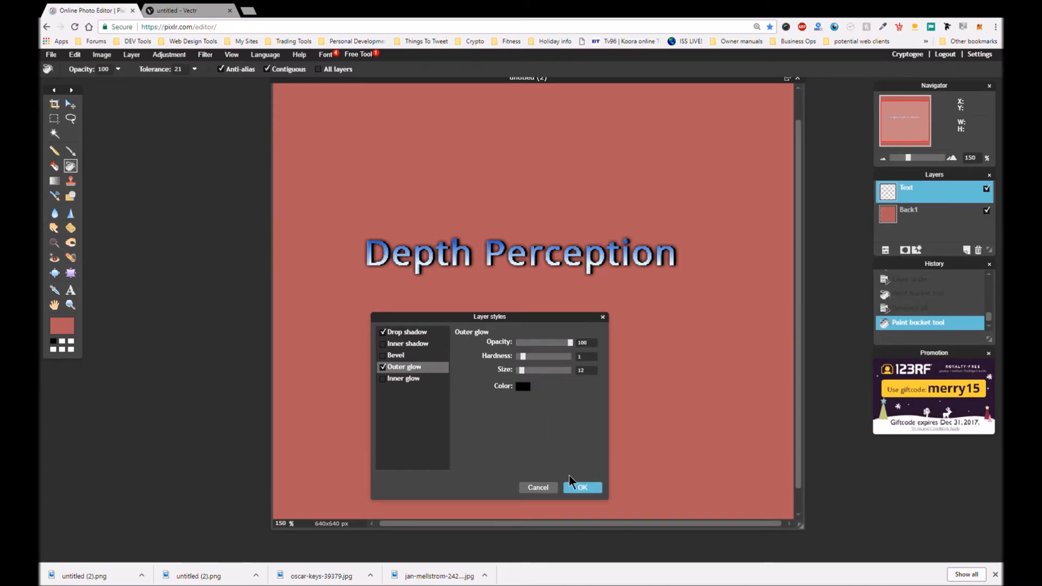
# Step: Add a bevel to the Text layer with the Outer style and an angle of -139 degrees
pyautogui.click(397, 355)
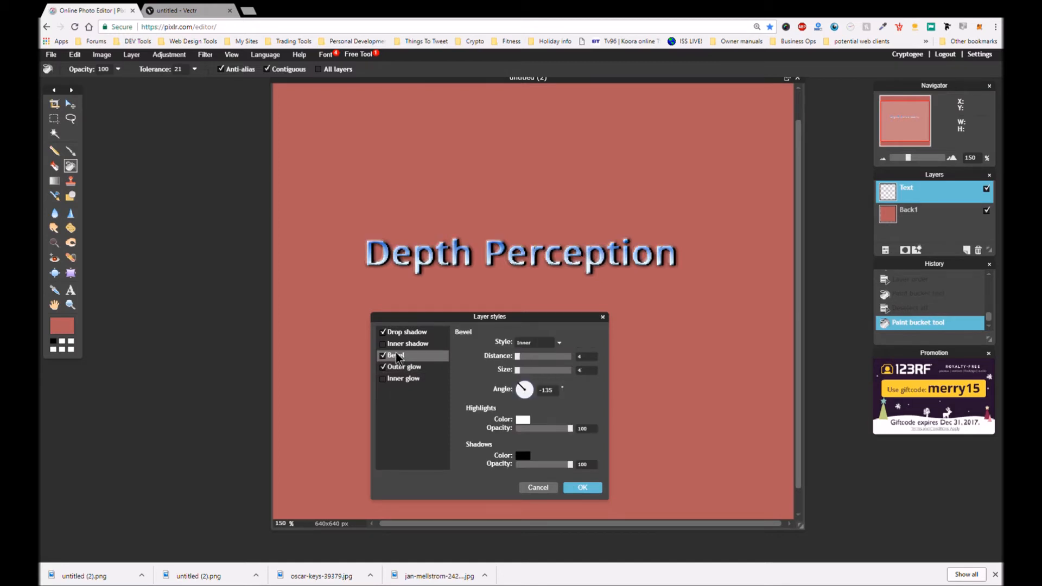
pyautogui.click(559, 343)
pyautogui.click(548, 365)
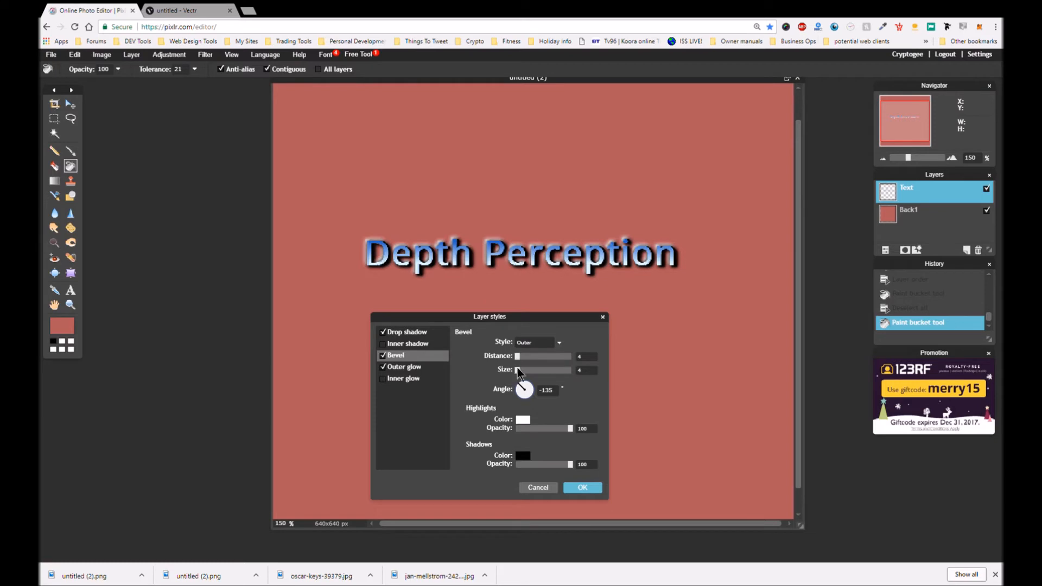
pyautogui.moveTo(531, 392)
pyautogui.mouseDown()
pyautogui.moveTo(516, 396)
pyautogui.moveTo(514, 385)
pyautogui.mouseUp()
# Step: Change the bevel's highlight colour to near-black 080707
pyautogui.click(524, 420)
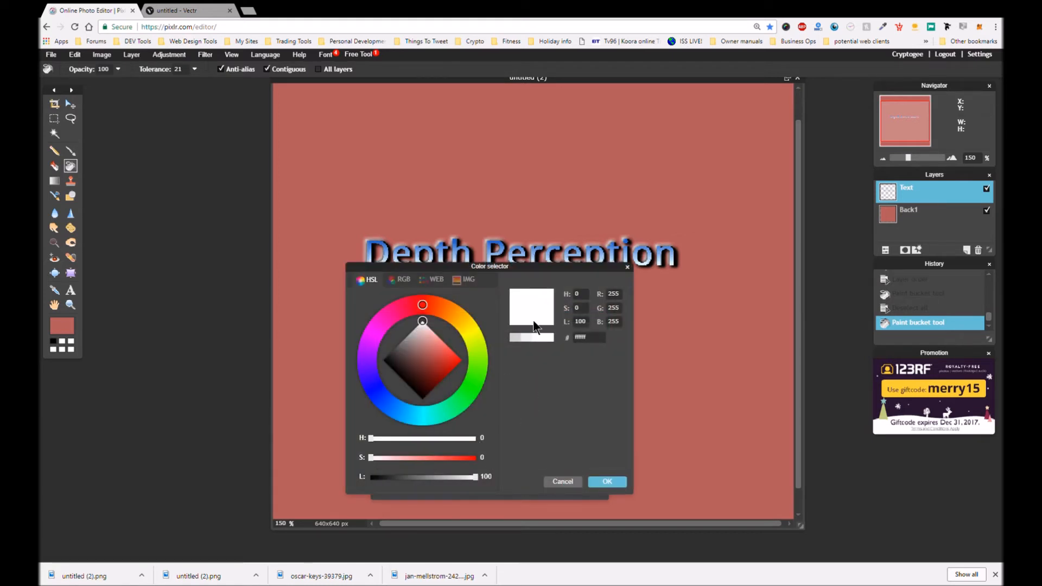
pyautogui.moveTo(419, 331); pyautogui.dragTo(386, 360)
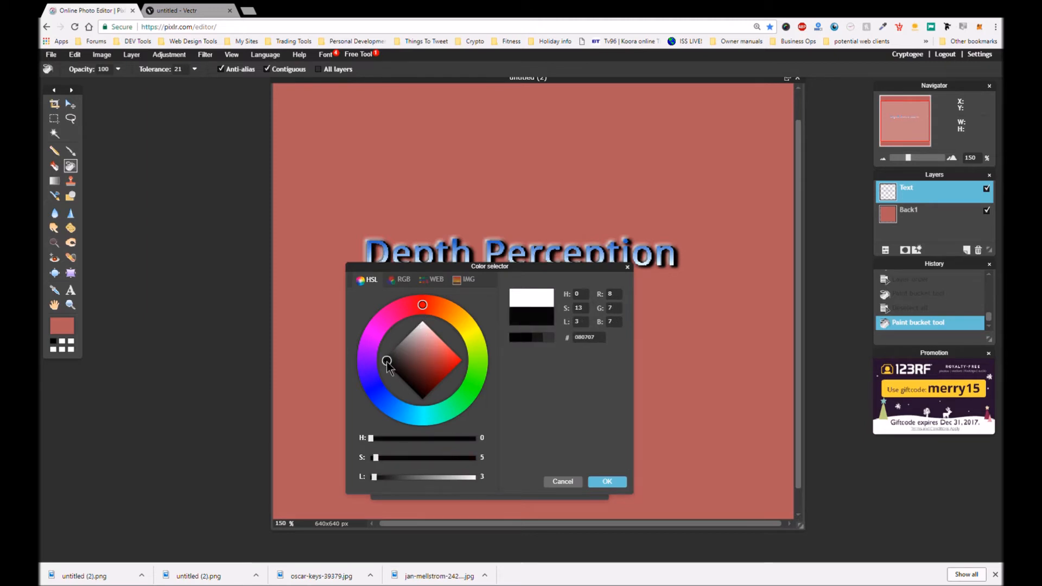
pyautogui.click(600, 481)
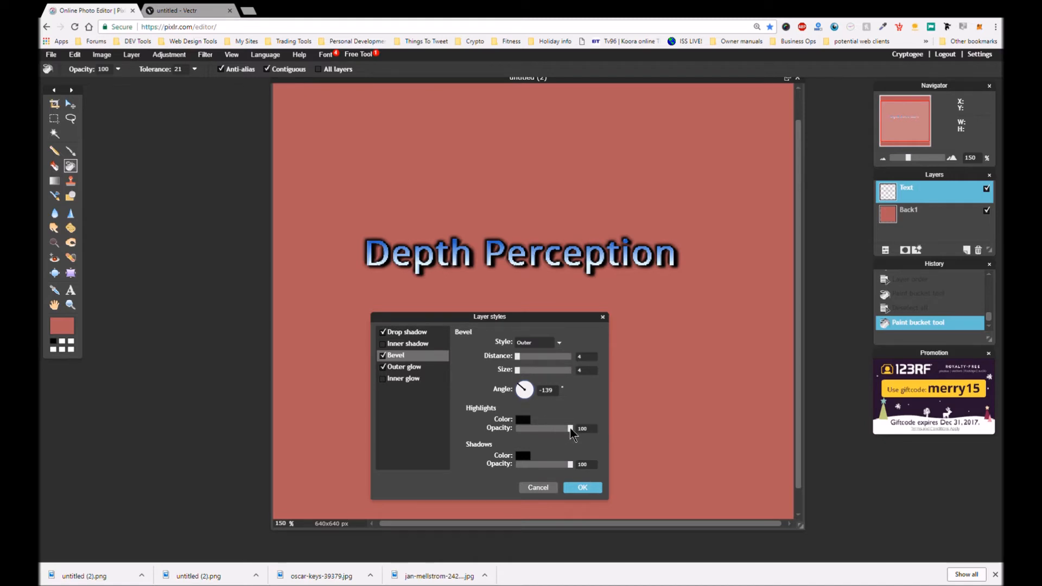
# Step: Set the bevel's highlight opacity to 71 and shadow opacity to 66, and apply the layer styles
pyautogui.moveTo(570, 428); pyautogui.dragTo(554, 429)
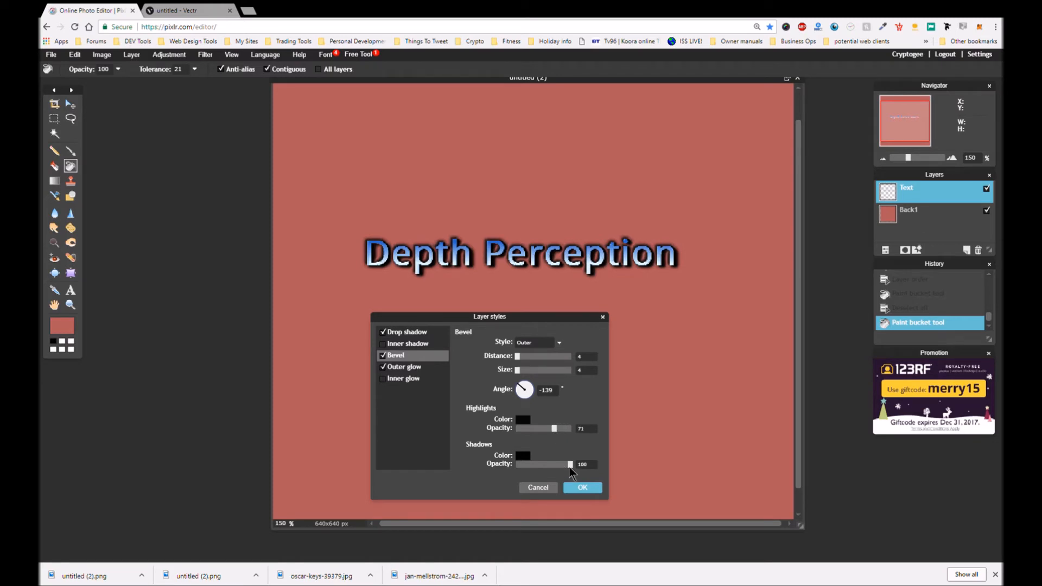
pyautogui.moveTo(565, 465); pyautogui.dragTo(552, 466)
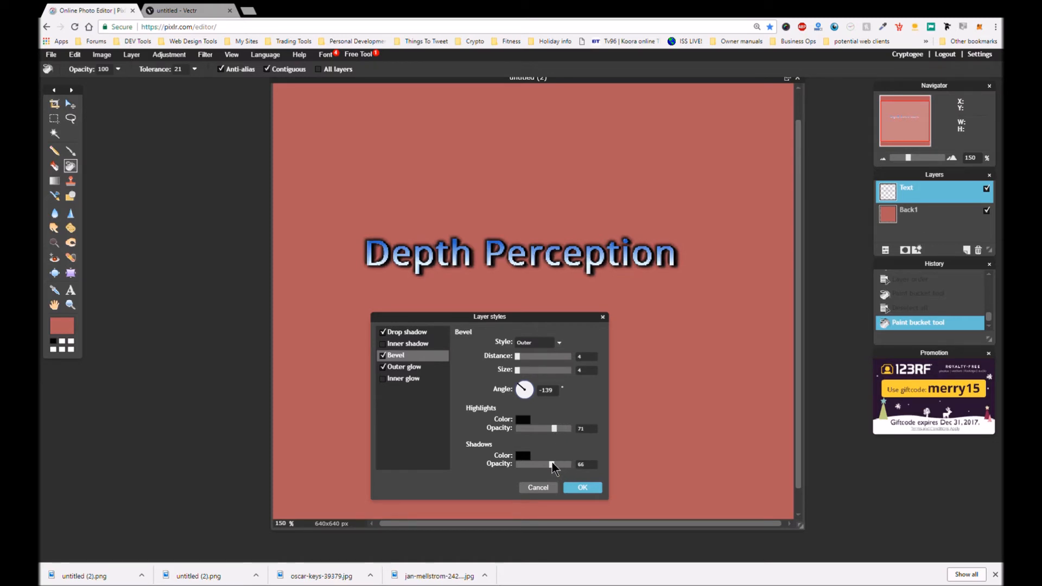
pyautogui.click(578, 487)
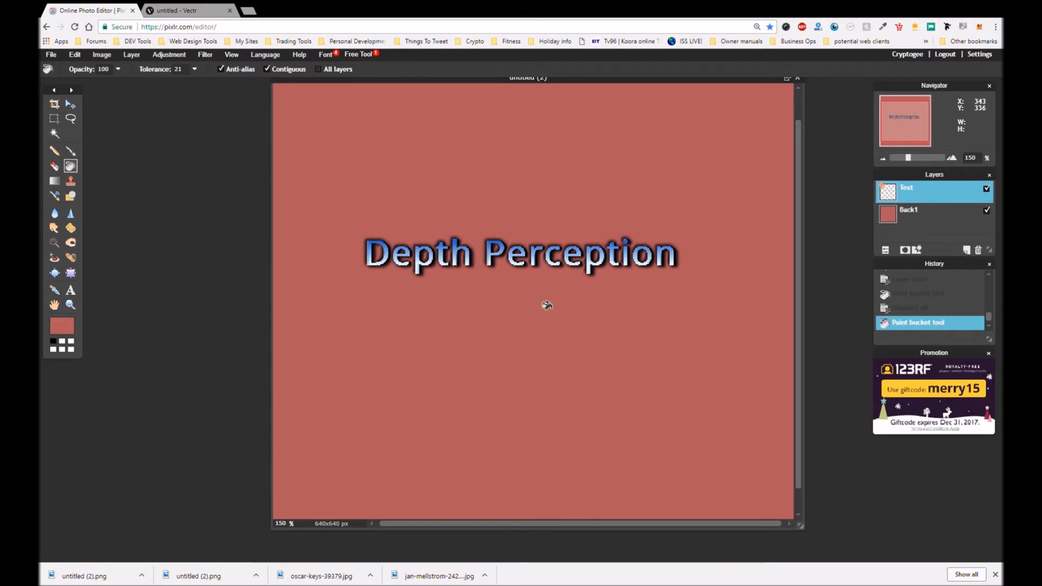
pyautogui.scroll(-1, 545, 304)
pyautogui.scroll(-4, 547, 307)
pyautogui.scroll(4, 546, 311)
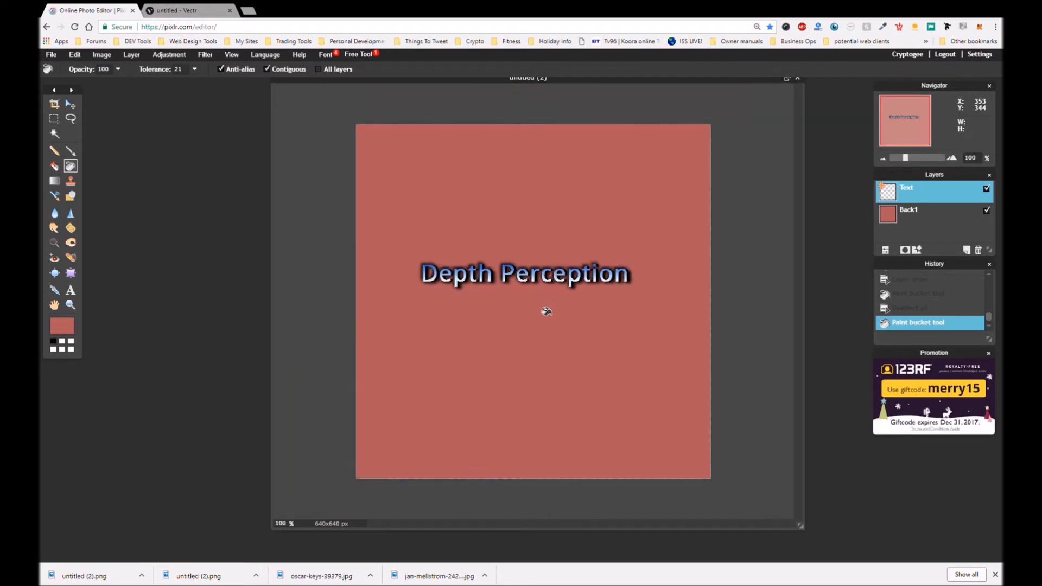
pyautogui.scroll(2, 546, 312)
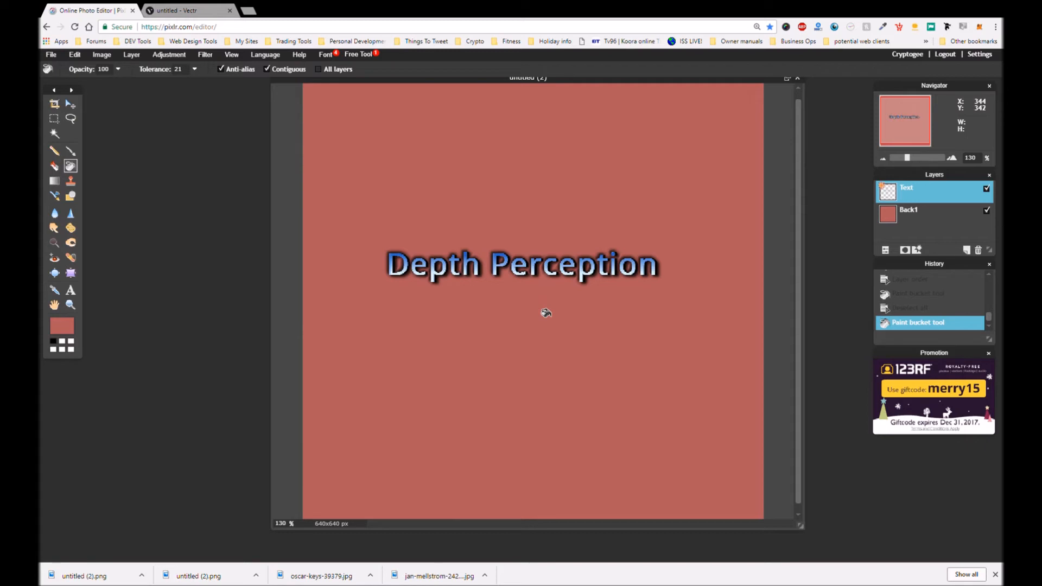
pyautogui.scroll(-3, 546, 313)
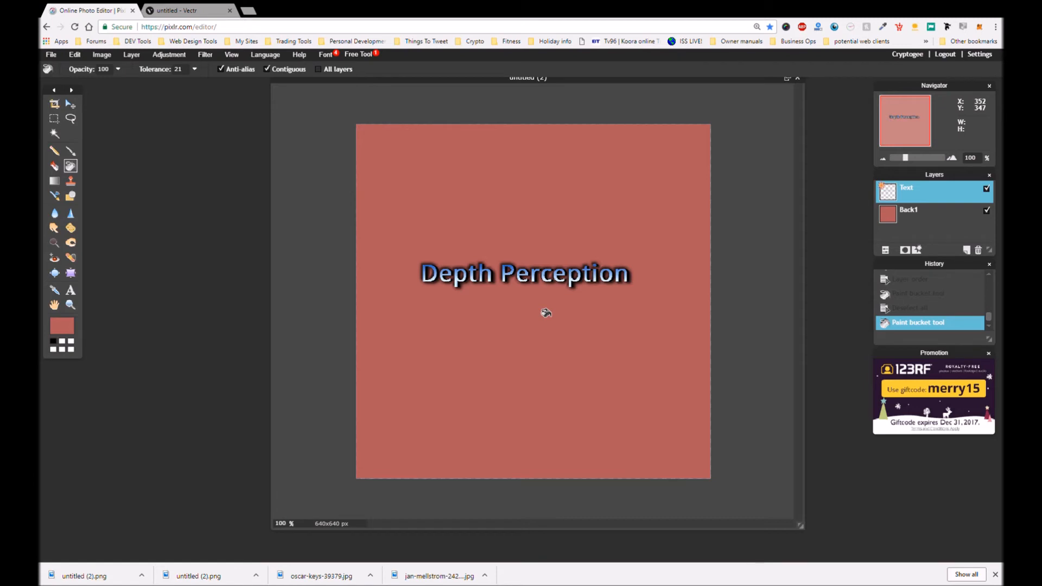
# Step: Add a new layer above Back1 and hide the Back1 and Text layers
pyautogui.click(935, 221)
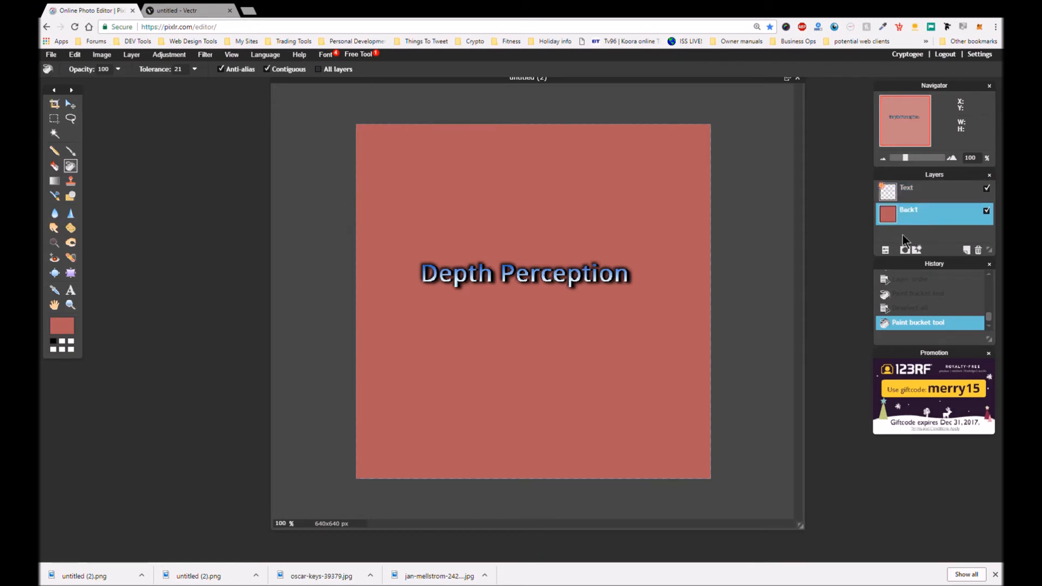
pyautogui.click(966, 251)
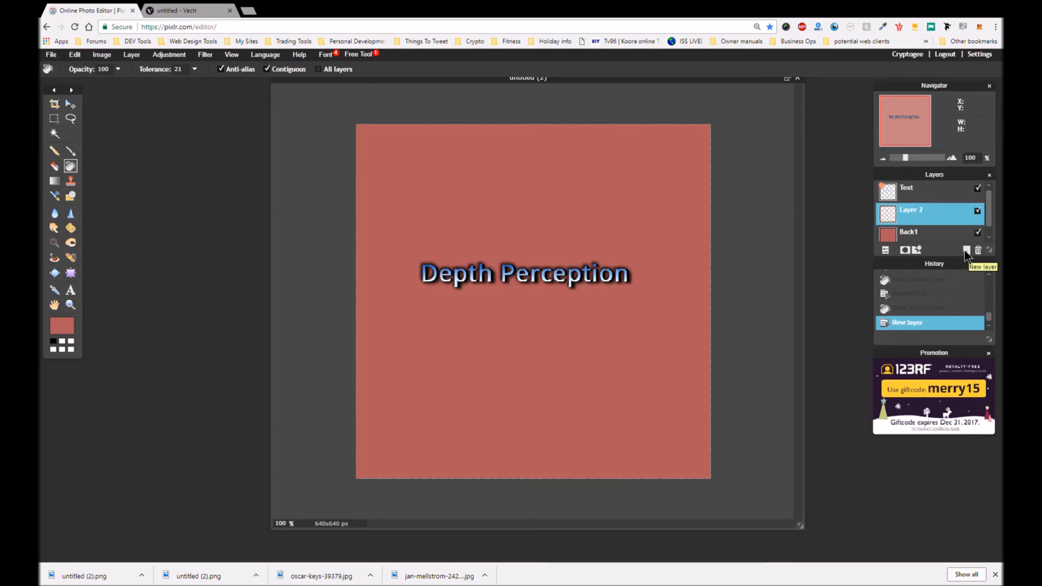
pyautogui.click(977, 233)
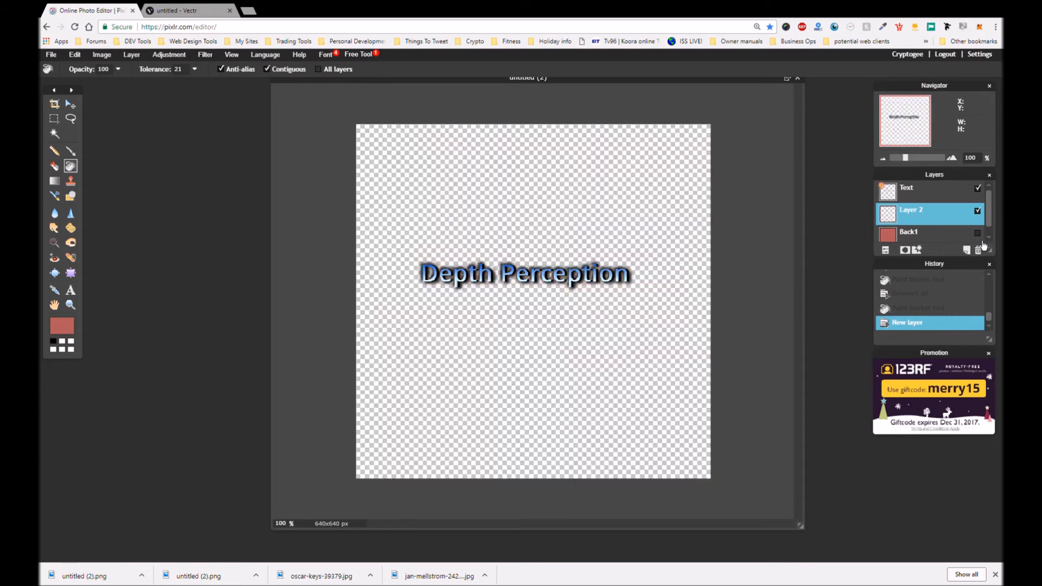
pyautogui.click(977, 189)
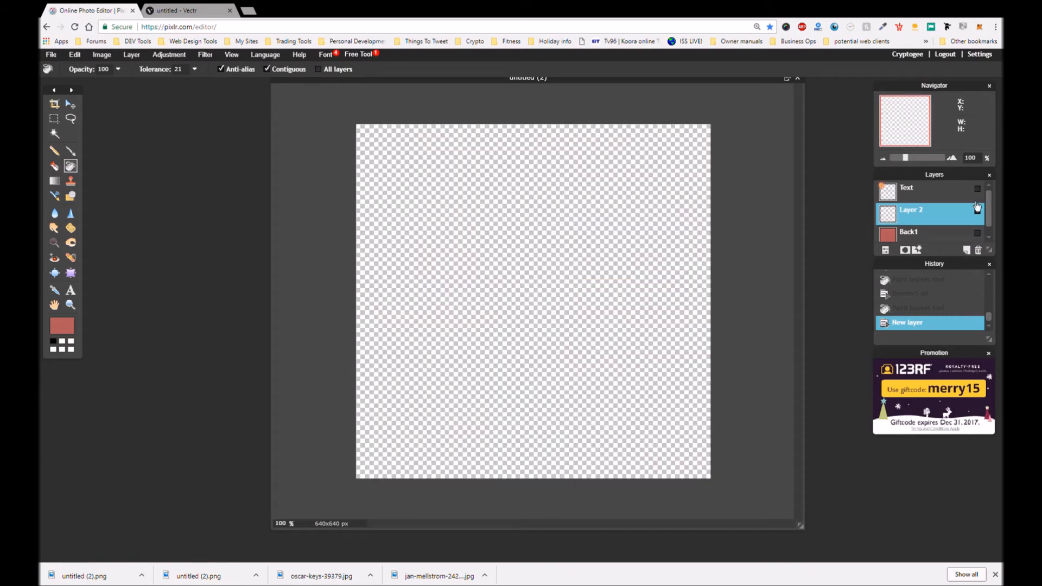
# Step: Move the new layer below Back1 and rename it Back 2
pyautogui.moveTo(945, 221); pyautogui.dragTo(928, 244)
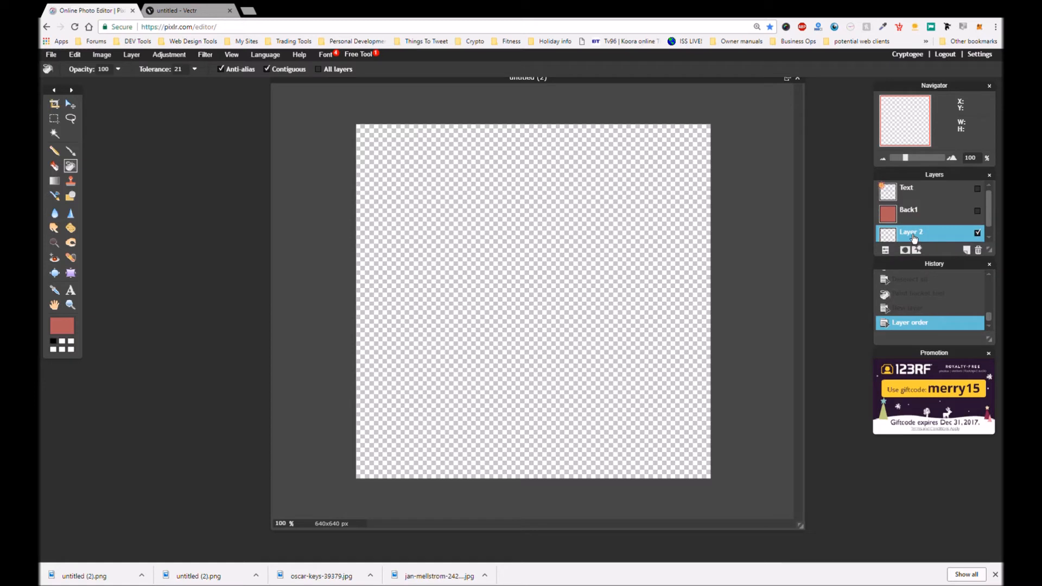
pyautogui.doubleClick(915, 238)
pyautogui.moveTo(923, 238); pyautogui.dragTo(908, 239)
pyautogui.press('BackSpace')
pyautogui.click(760, 239)
# Step: Change the Gradient tool's start colour to pale peach f7e5d0
pyautogui.click(55, 181)
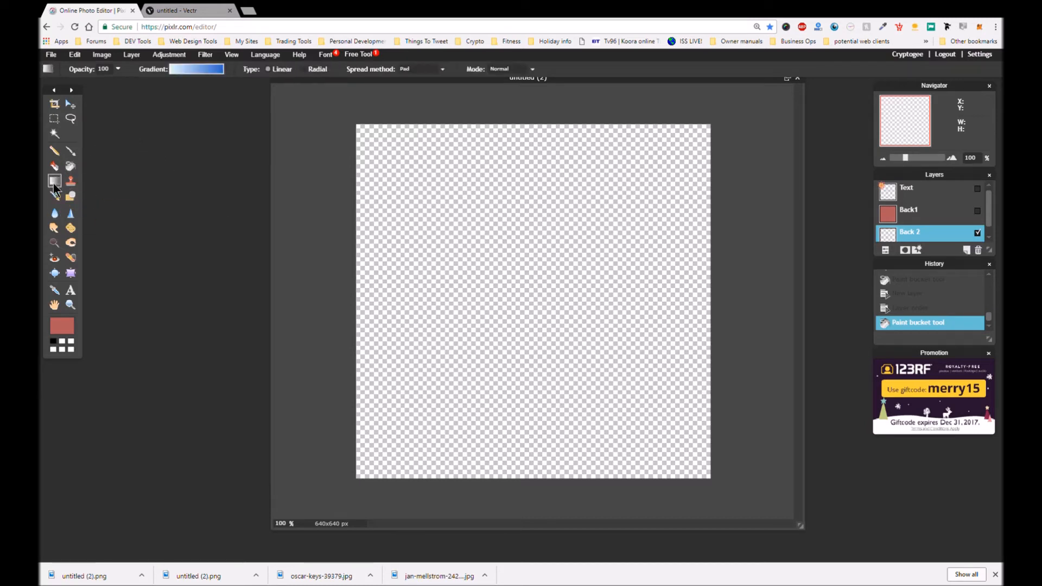
pyautogui.click(193, 70)
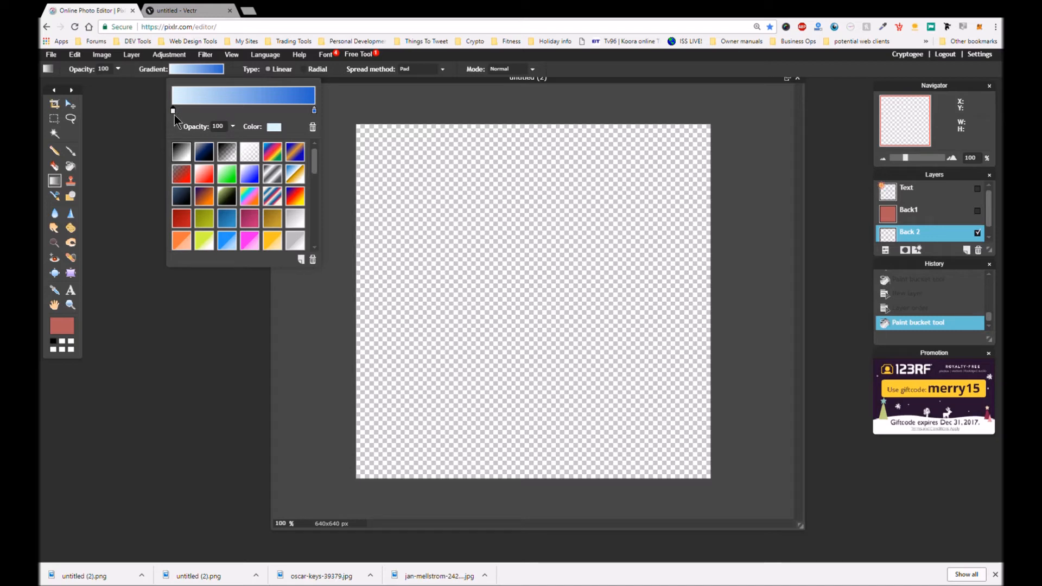
pyautogui.click(273, 127)
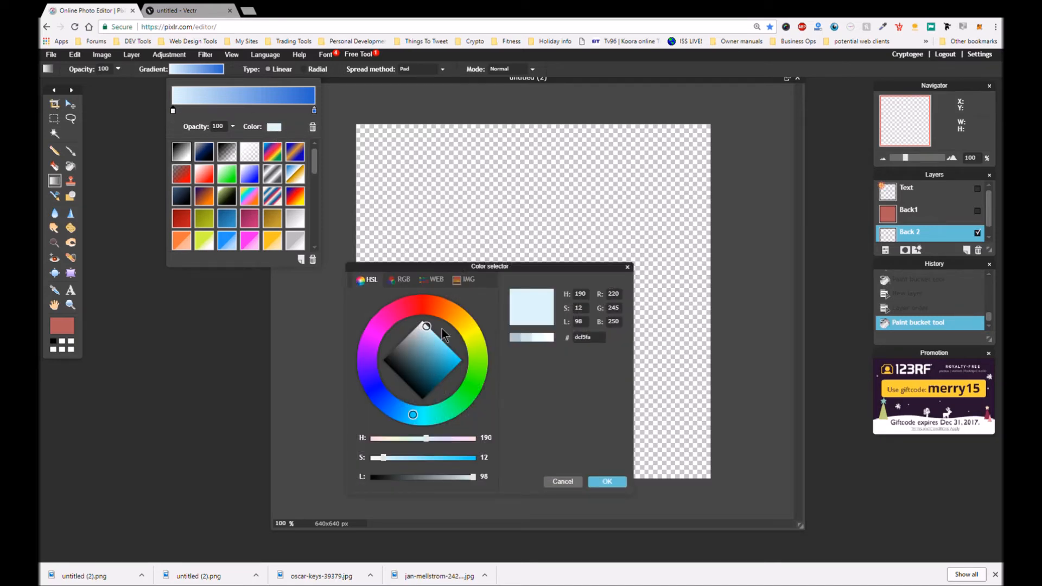
pyautogui.click(452, 317)
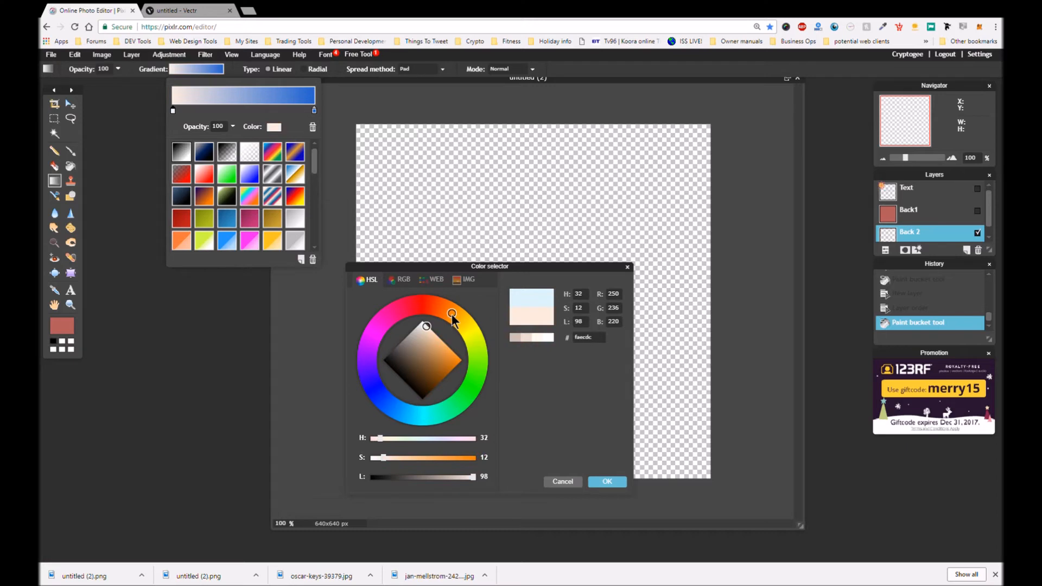
pyautogui.moveTo(428, 328)
pyautogui.mouseDown()
pyautogui.moveTo(431, 337)
pyautogui.moveTo(428, 328)
pyautogui.mouseUp()
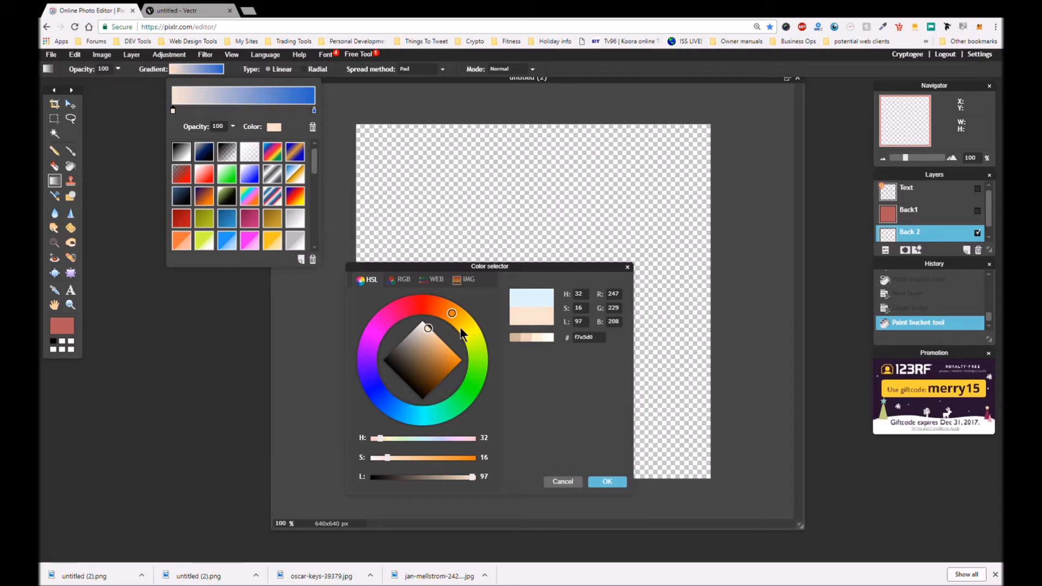
pyautogui.click(608, 482)
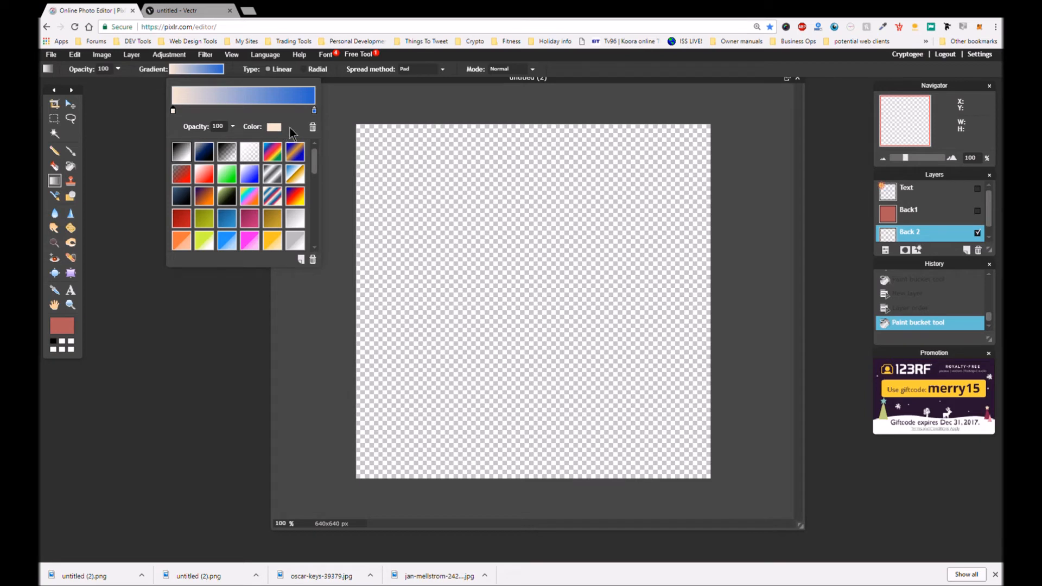
# Step: Change the gradient's end colour to orange db940f and close the gradient settings
pyautogui.click(314, 110)
pyautogui.click(272, 132)
pyautogui.click(458, 318)
pyautogui.moveTo(458, 316); pyautogui.dragTo(458, 312)
pyautogui.moveTo(449, 364); pyautogui.dragTo(454, 363)
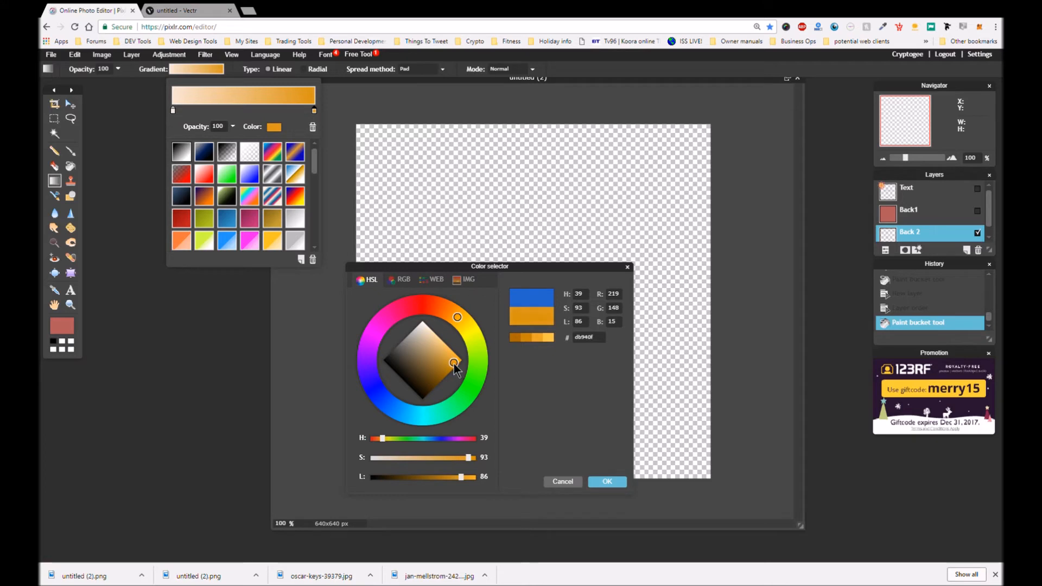
pyautogui.click(599, 480)
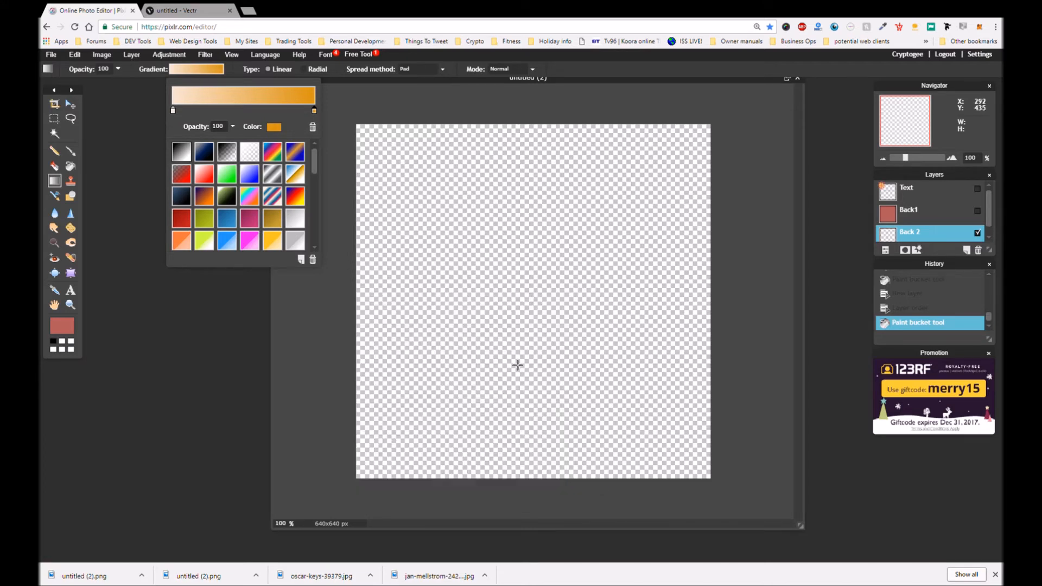
pyautogui.click(472, 315)
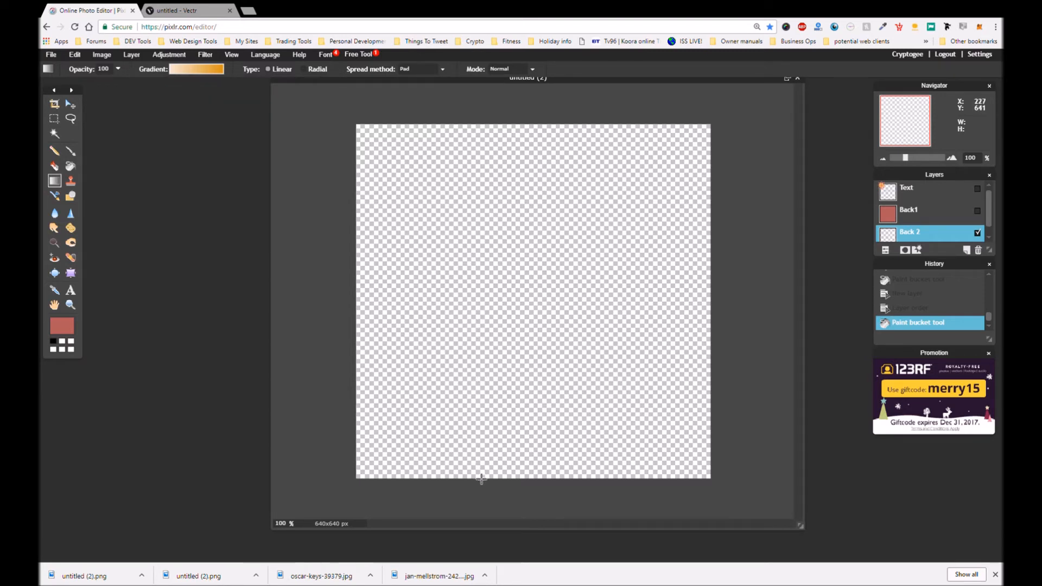
# Step: Fill Back 2 with the linear gradient, trying several directions and ending with orange in the canvas's upper-left corner fading to peach toward the bottom
pyautogui.moveTo(482, 479); pyautogui.dragTo(620, 114)
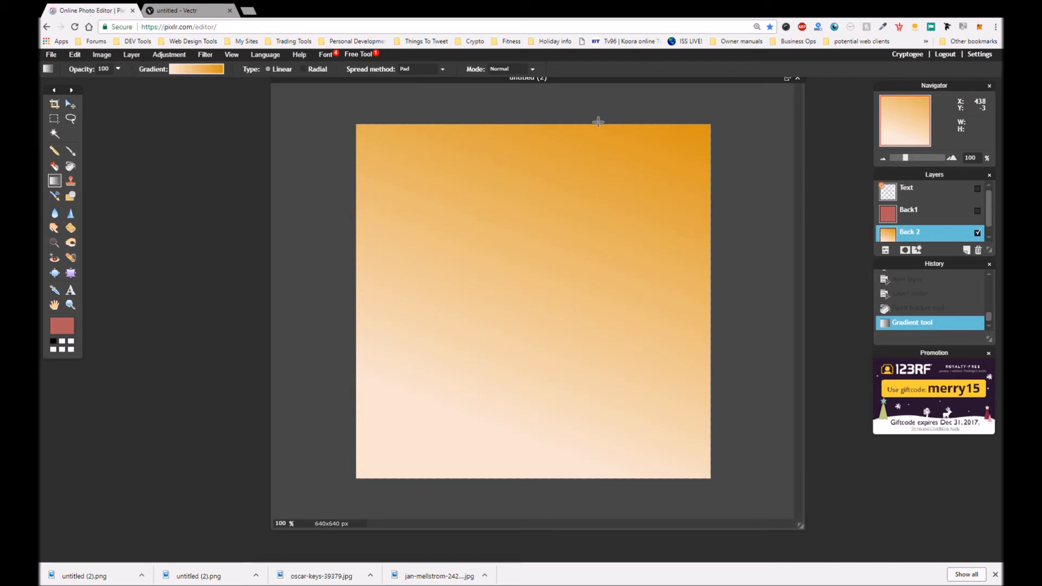
pyautogui.moveTo(588, 125); pyautogui.dragTo(467, 501)
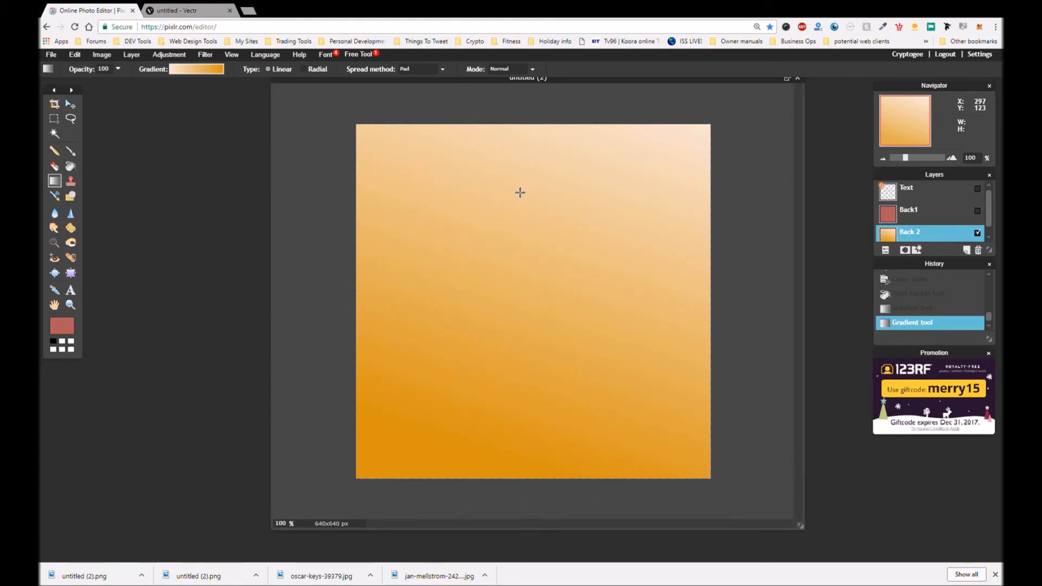
pyautogui.moveTo(520, 200); pyautogui.dragTo(423, 519)
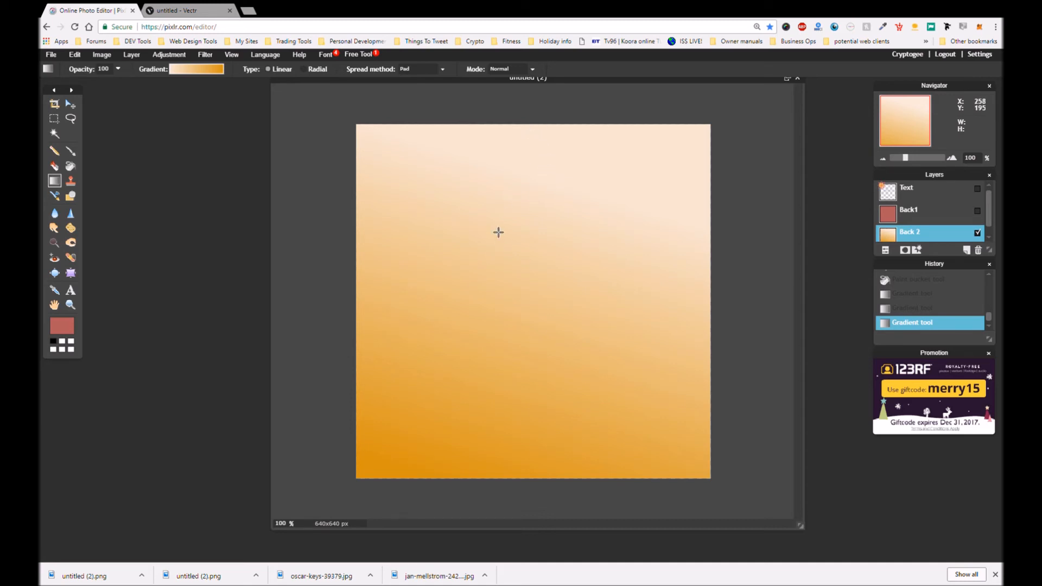
pyautogui.moveTo(498, 322); pyautogui.dragTo(545, 102)
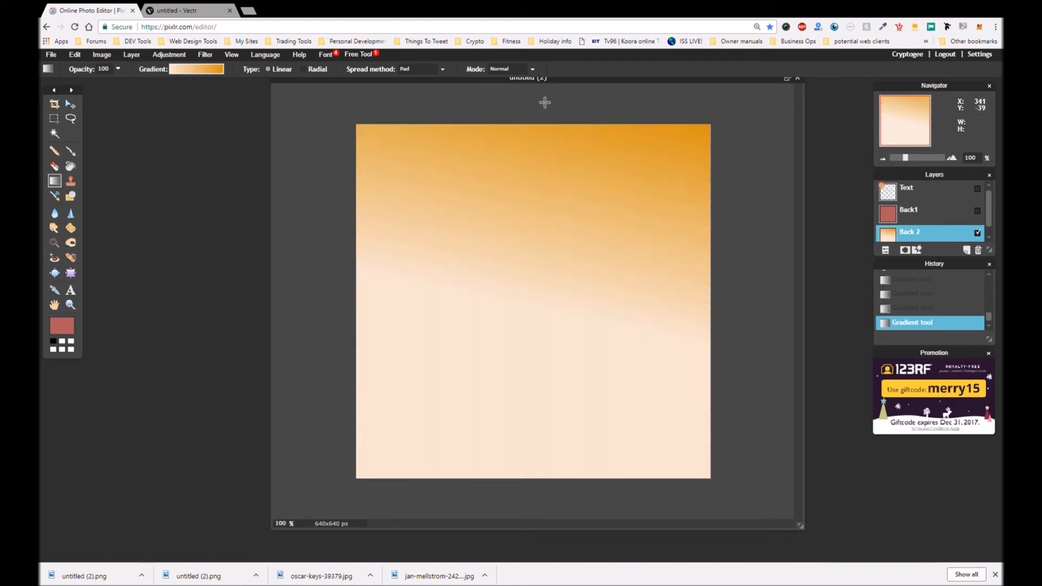
pyautogui.moveTo(523, 395); pyautogui.dragTo(486, 96)
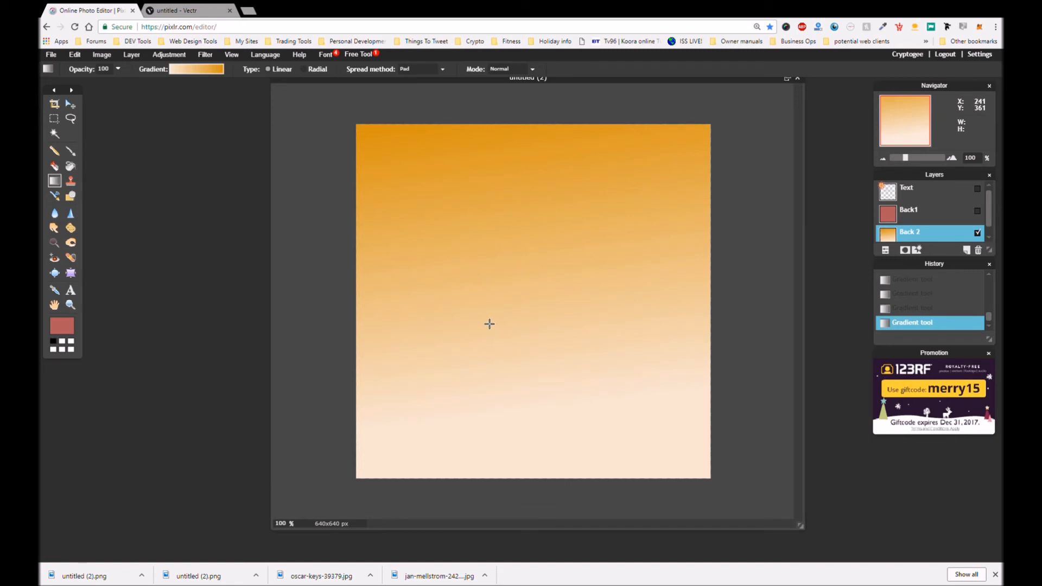
pyautogui.moveTo(485, 326)
pyautogui.mouseDown()
pyautogui.moveTo(481, 303)
pyautogui.moveTo(542, 239)
pyautogui.moveTo(631, 88)
pyautogui.moveTo(622, 107)
pyautogui.mouseUp()
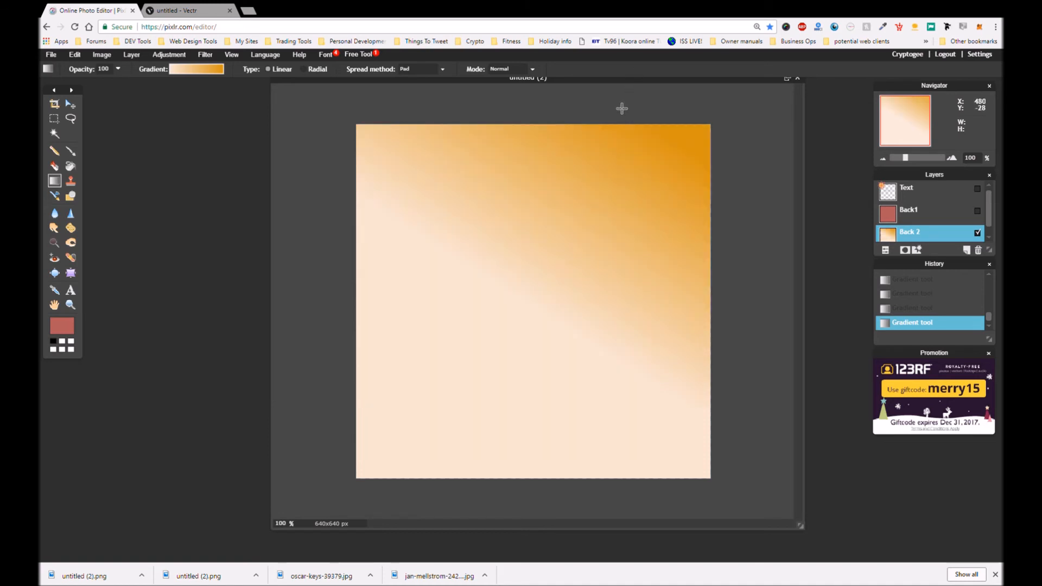
pyautogui.moveTo(480, 347); pyautogui.dragTo(404, 108)
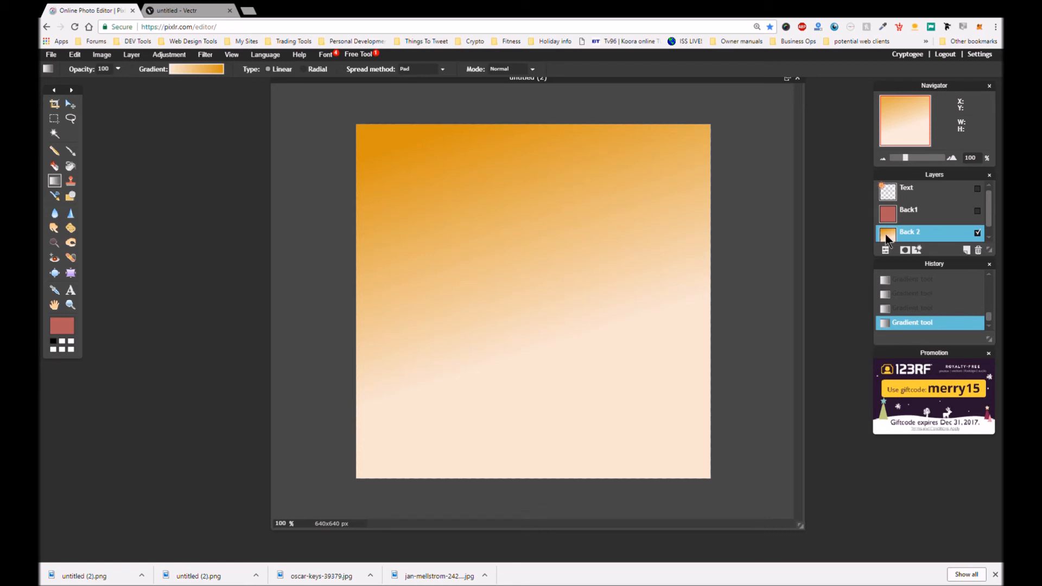
# Step: Show the Back1 and Text layers again
pyautogui.click(978, 211)
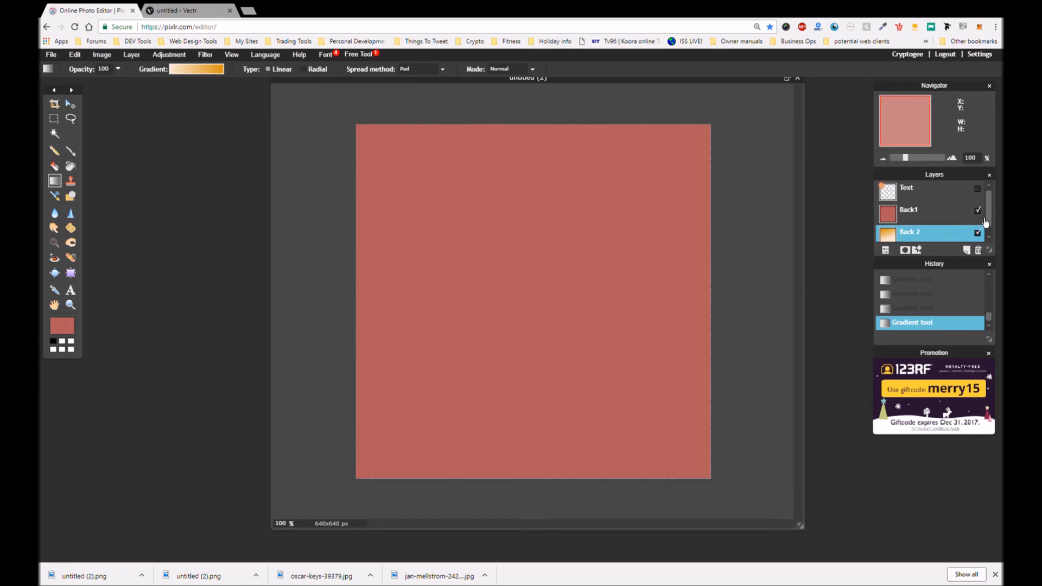
pyautogui.click(977, 188)
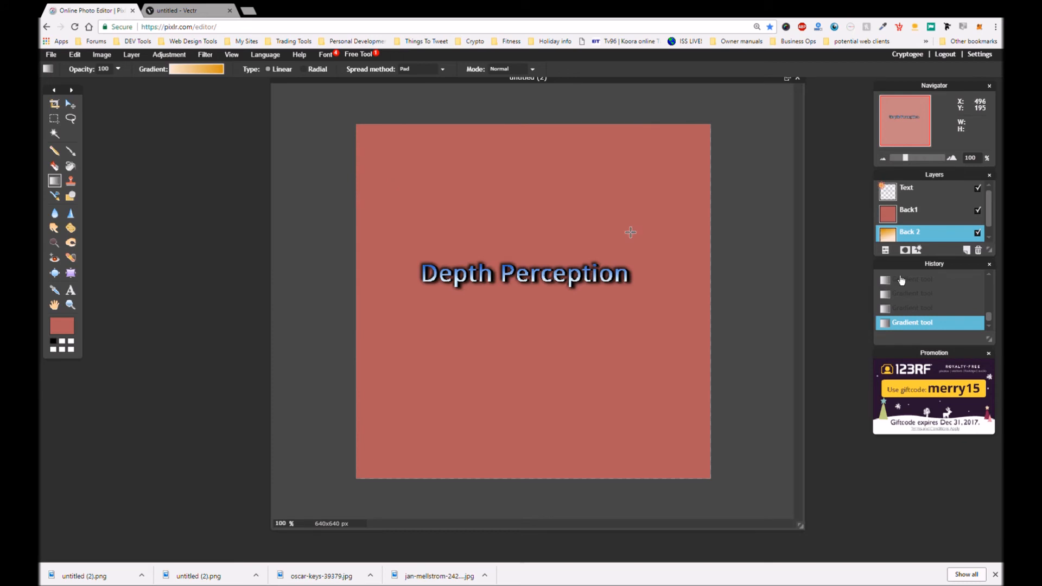
# Step: Free-distort the Back1 layer into a trapezoid by bringing its two upper corners inward and down to a level edge just above the text
pyautogui.click(954, 216)
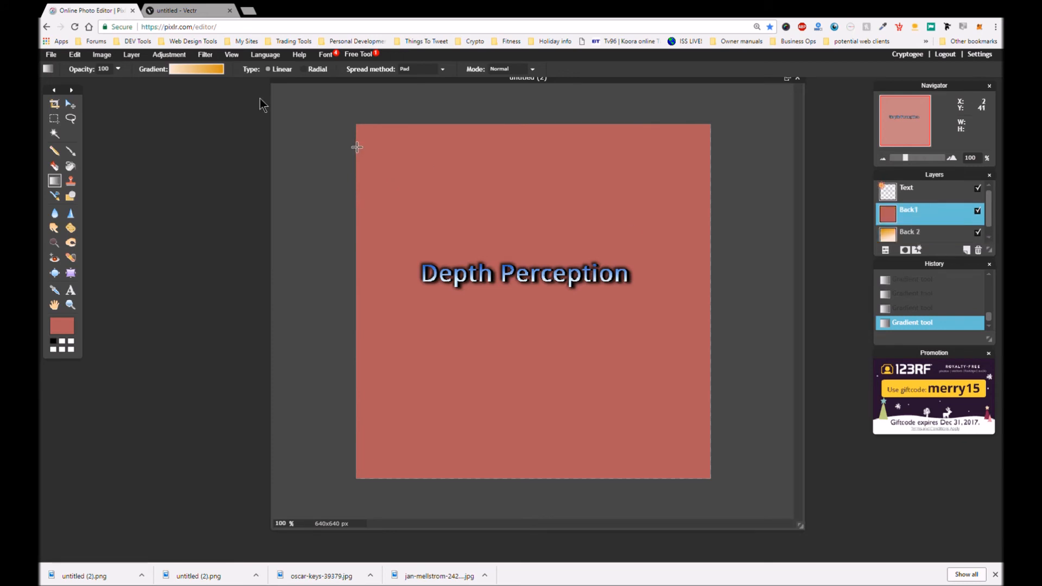
pyautogui.click(74, 55)
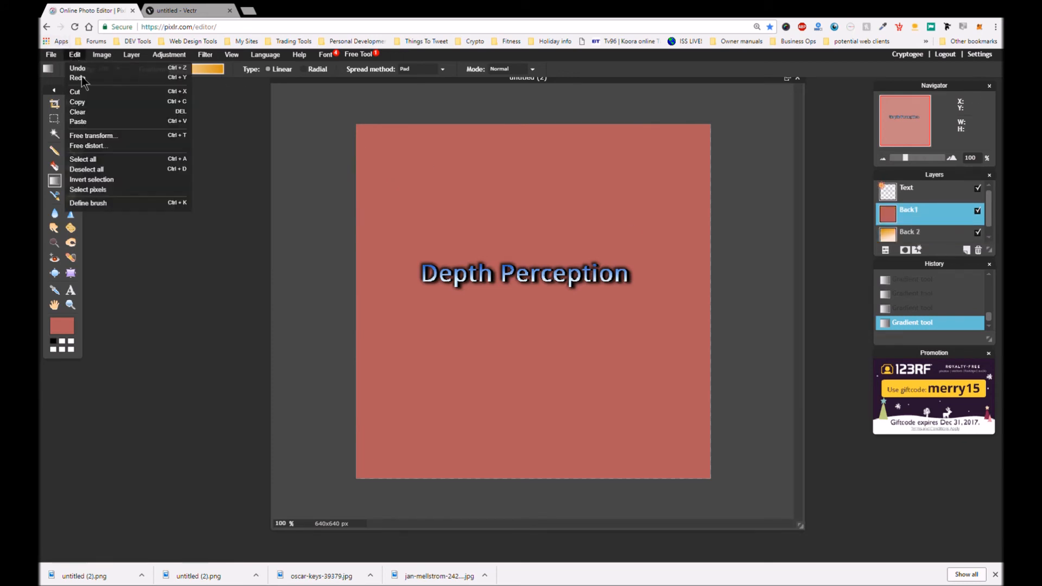
pyautogui.click(89, 145)
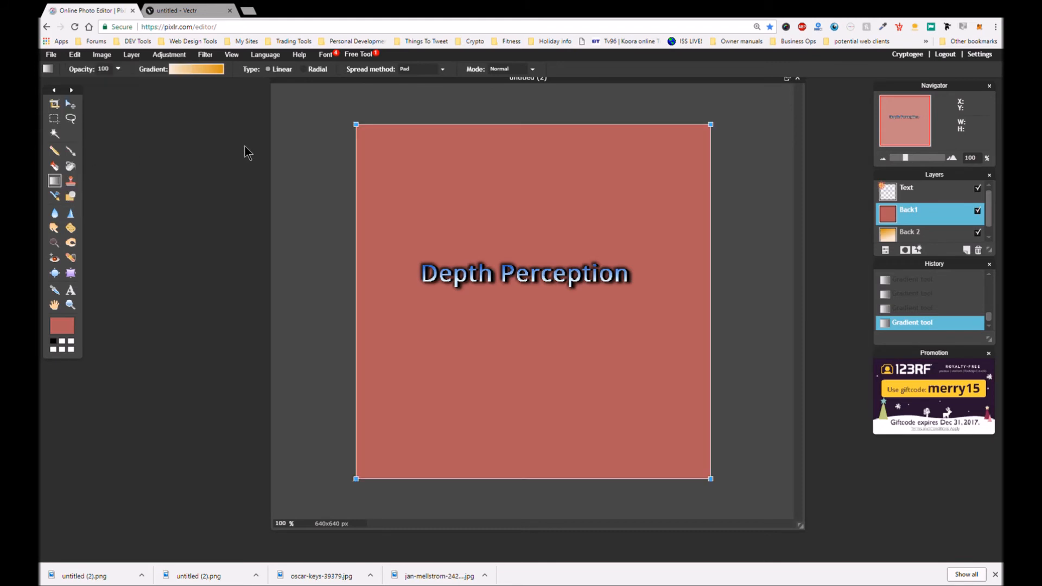
pyautogui.moveTo(357, 124); pyautogui.dragTo(466, 233)
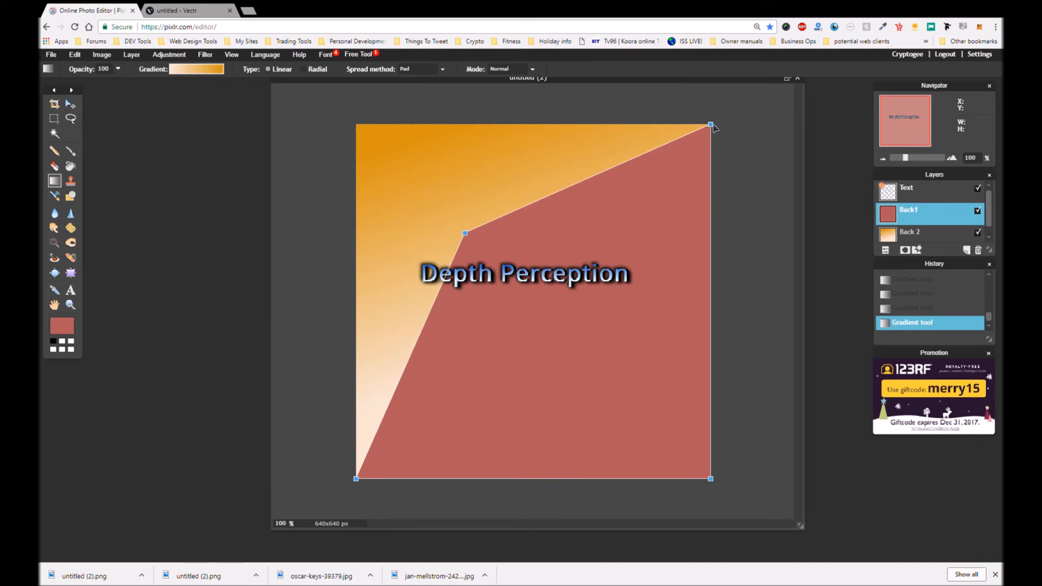
pyautogui.moveTo(704, 134); pyautogui.dragTo(593, 241)
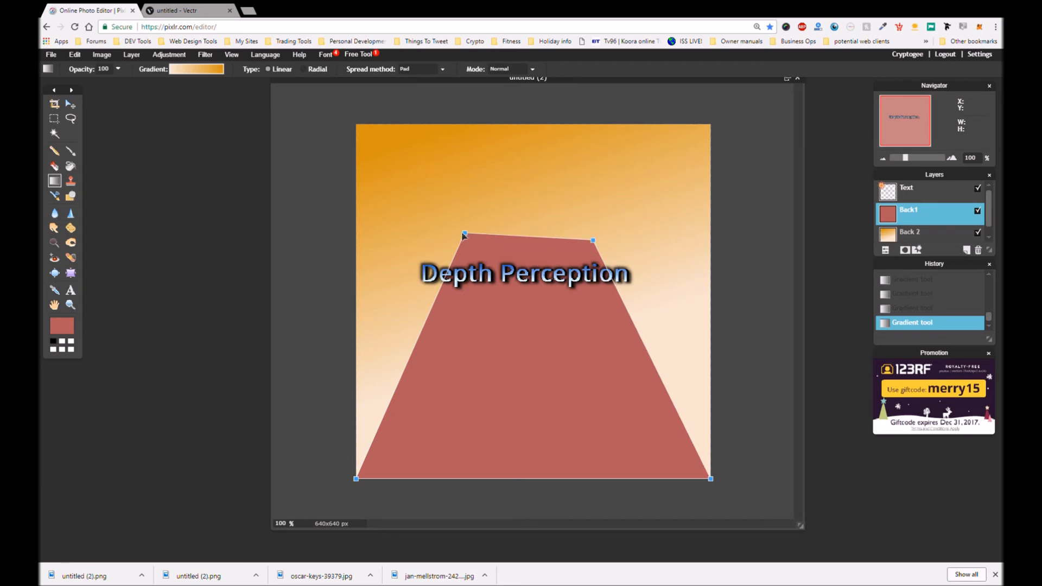
pyautogui.moveTo(468, 237); pyautogui.dragTo(466, 245)
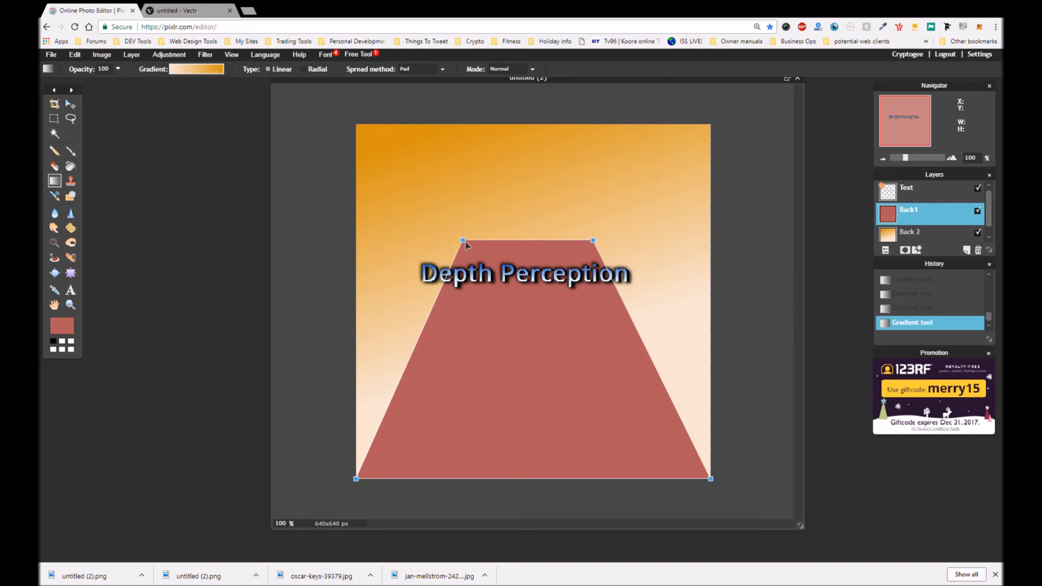